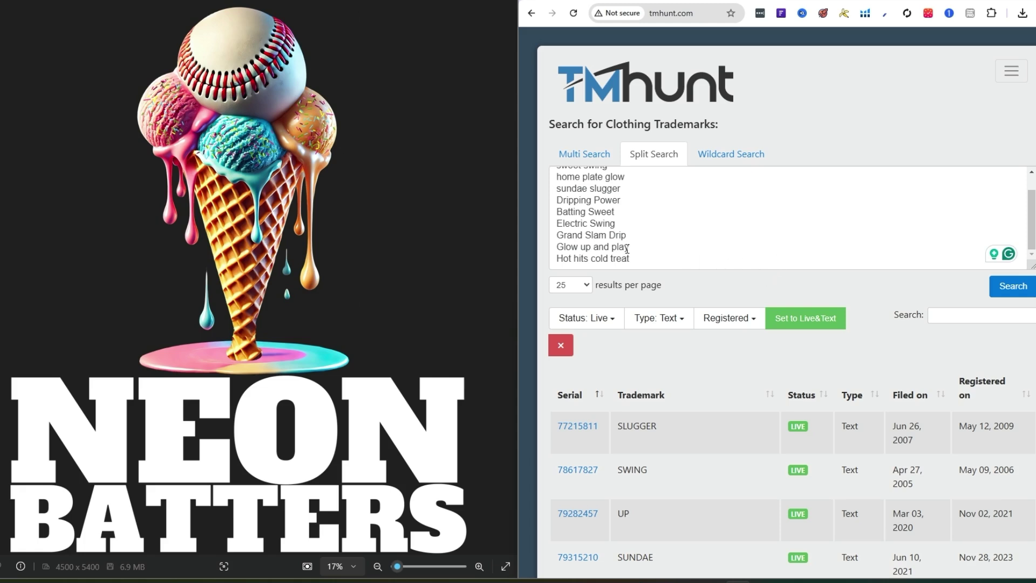
# - Scroll up the Split Search results showing live text marks SLUGGER, SWING, UP and SUNDAE
pyautogui.scroll(1, 627, 249)
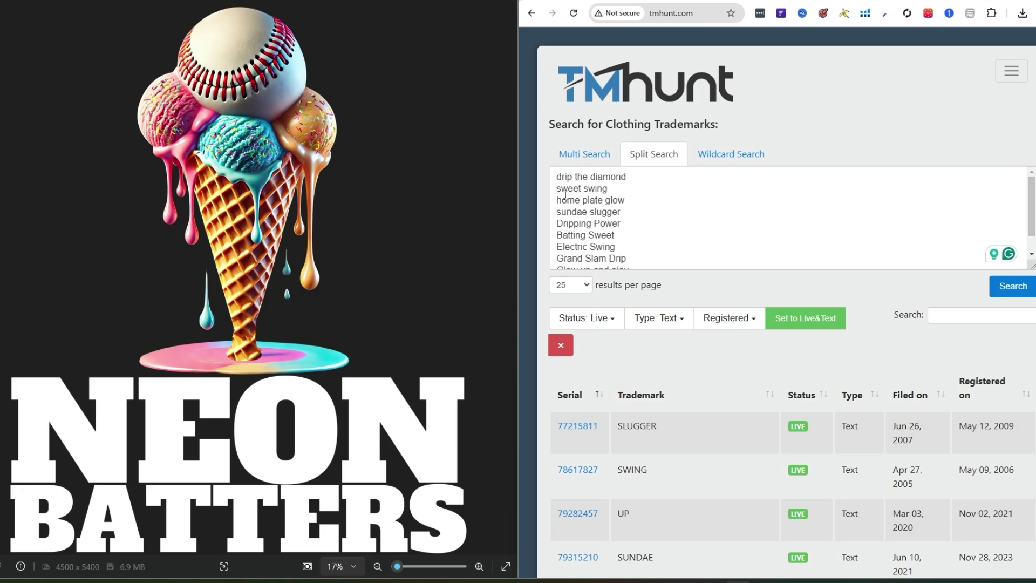
# - Rerun the phrase search and filter to Live status, keeping all trademark types
pyautogui.scroll(-2, 564, 176)
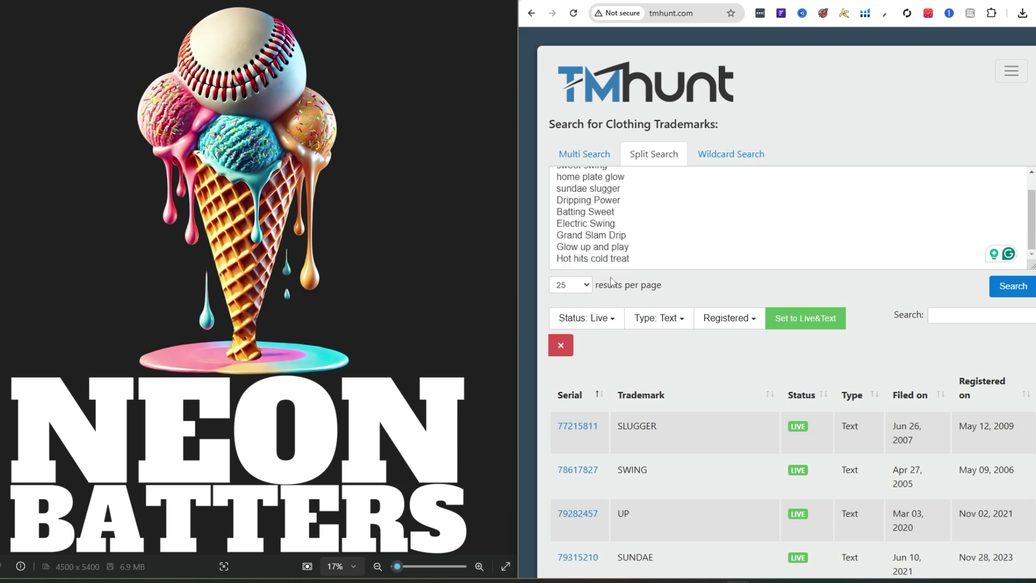
pyautogui.click(1009, 286)
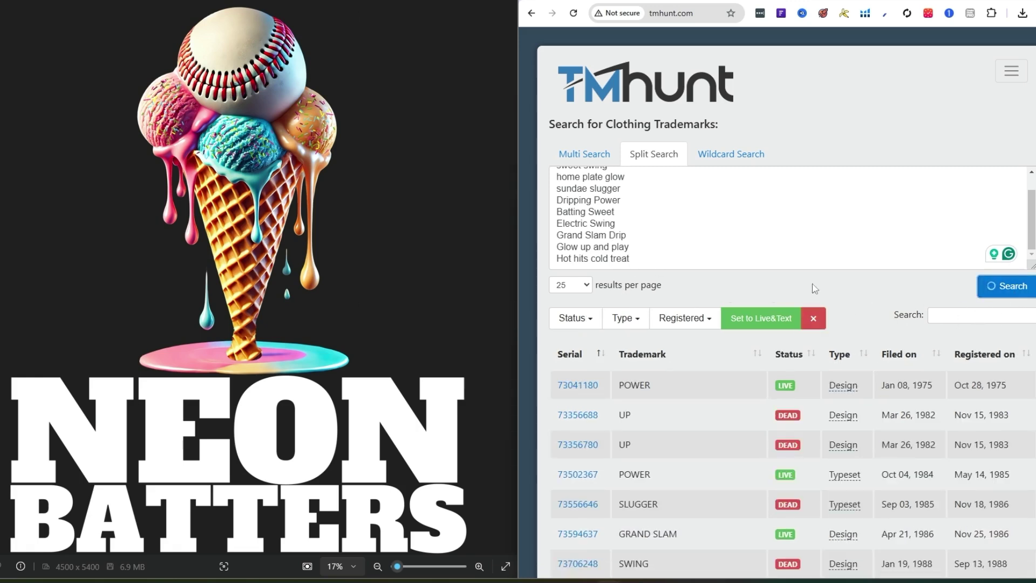
pyautogui.click(586, 291)
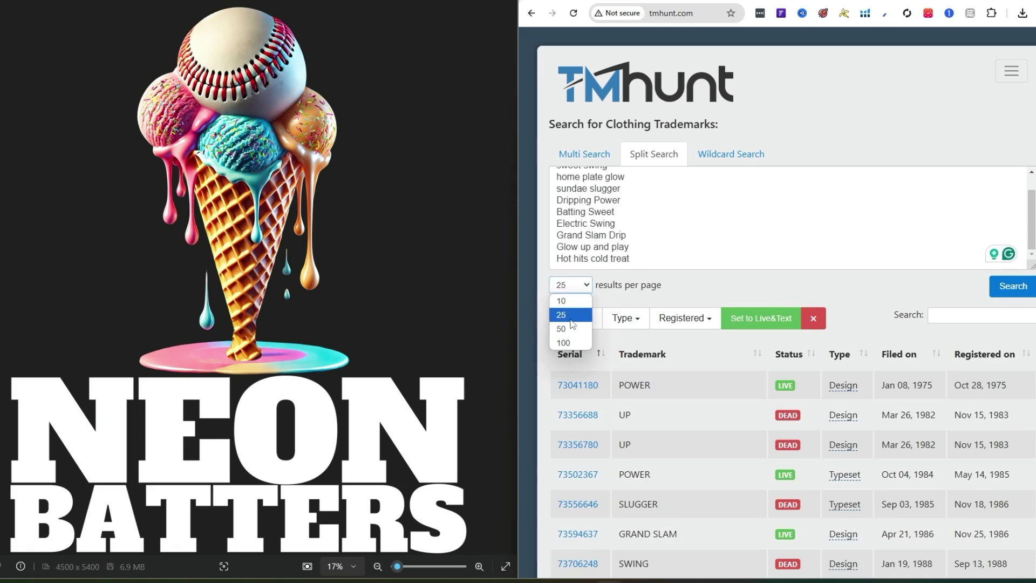
pyautogui.click(587, 319)
pyautogui.click(586, 320)
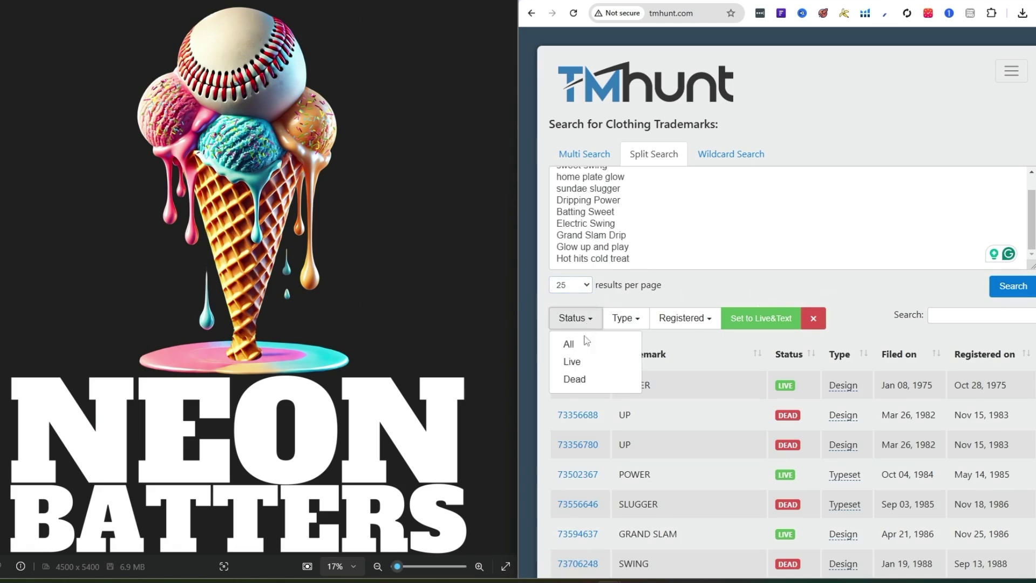
pyautogui.click(665, 282)
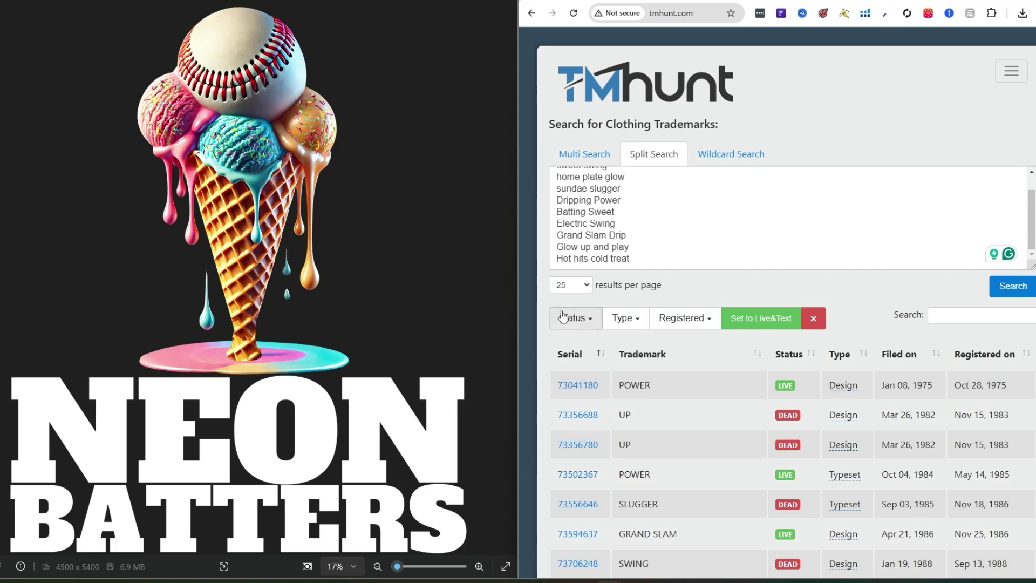
pyautogui.click(573, 318)
pyautogui.click(572, 362)
pyautogui.click(665, 320)
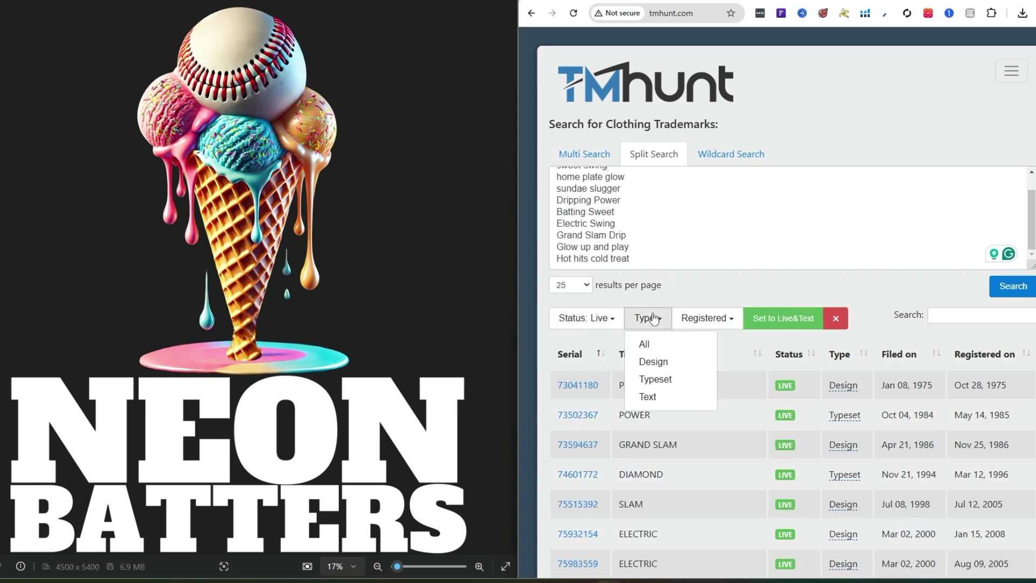
pyautogui.click(659, 344)
# - Show 100 results per page and scroll through the 87 live marks
pyautogui.scroll(-4, 648, 420)
pyautogui.scroll(-7, 647, 420)
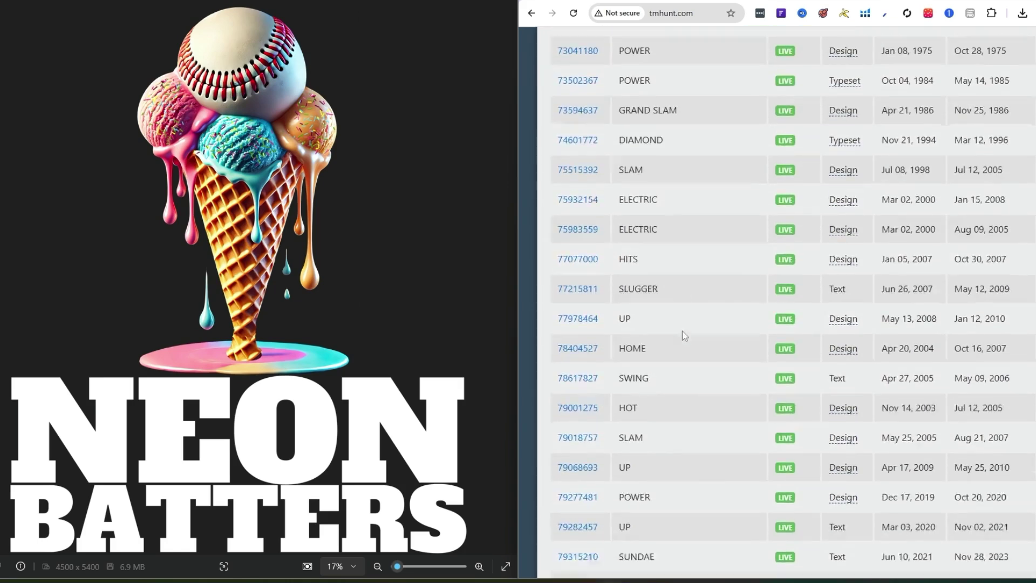
pyautogui.scroll(11, 863, 459)
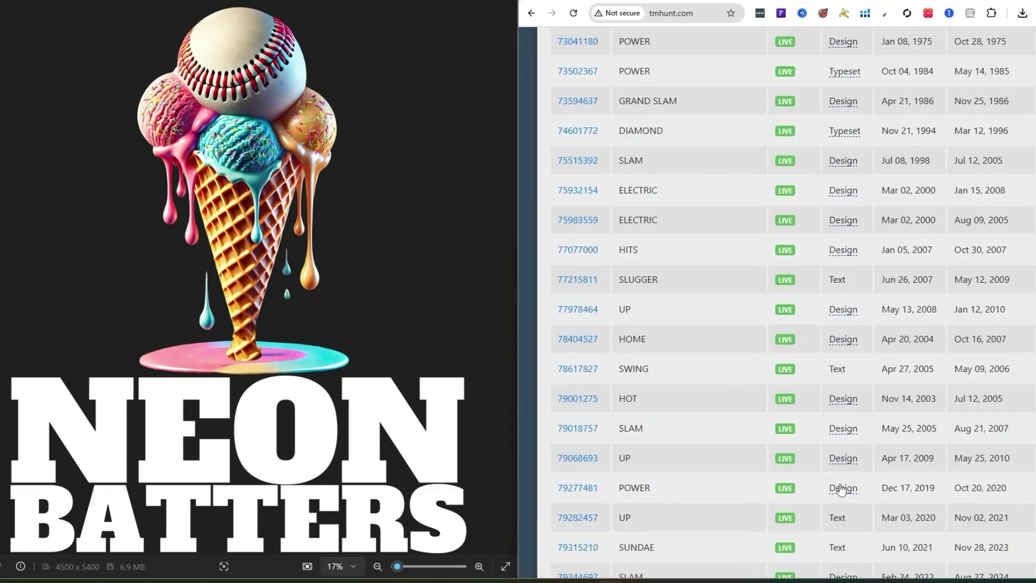
pyautogui.click(570, 284)
pyautogui.click(566, 343)
pyautogui.scroll(-20, 744, 395)
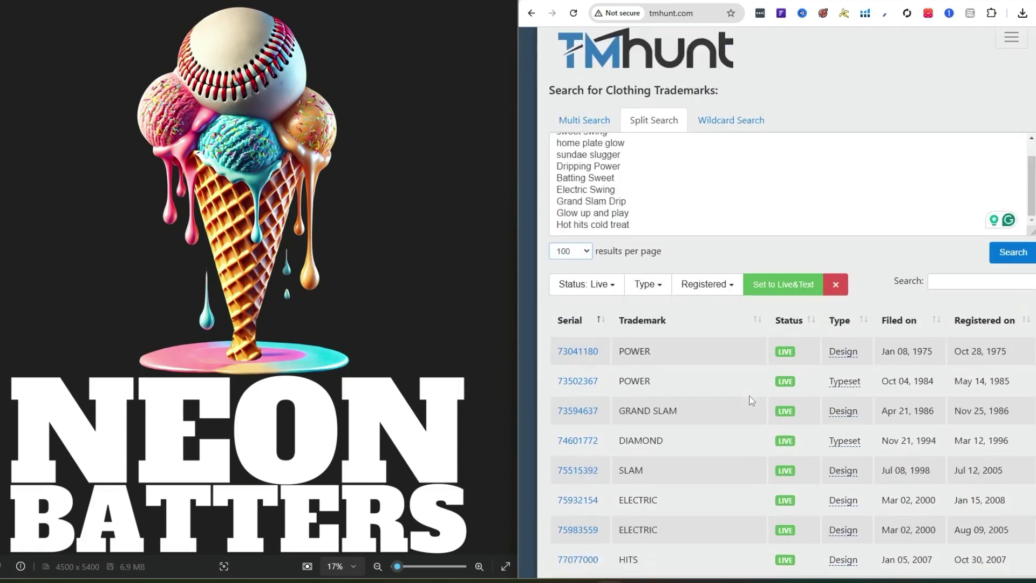
pyautogui.scroll(-4, 741, 396)
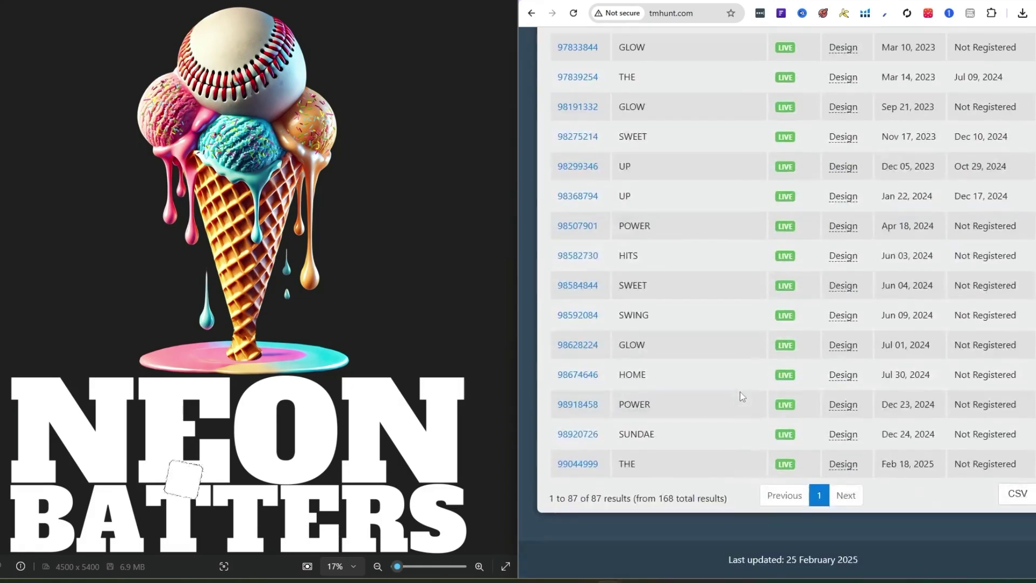
pyautogui.scroll(15, 743, 478)
pyautogui.scroll(15, 743, 479)
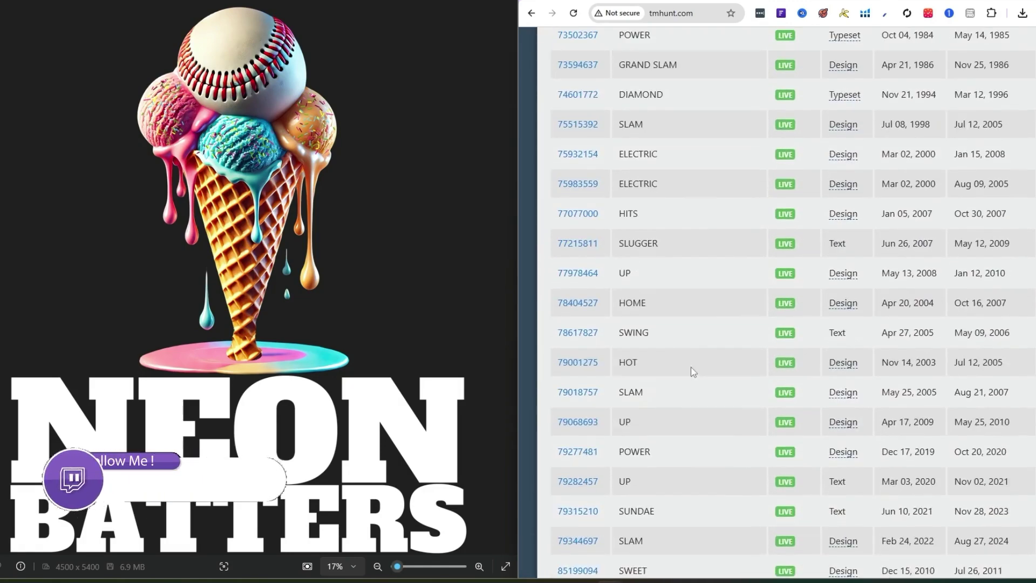
# - Filter the results to Type: Text, leaving 16 live text trademarks
pyautogui.click(645, 174)
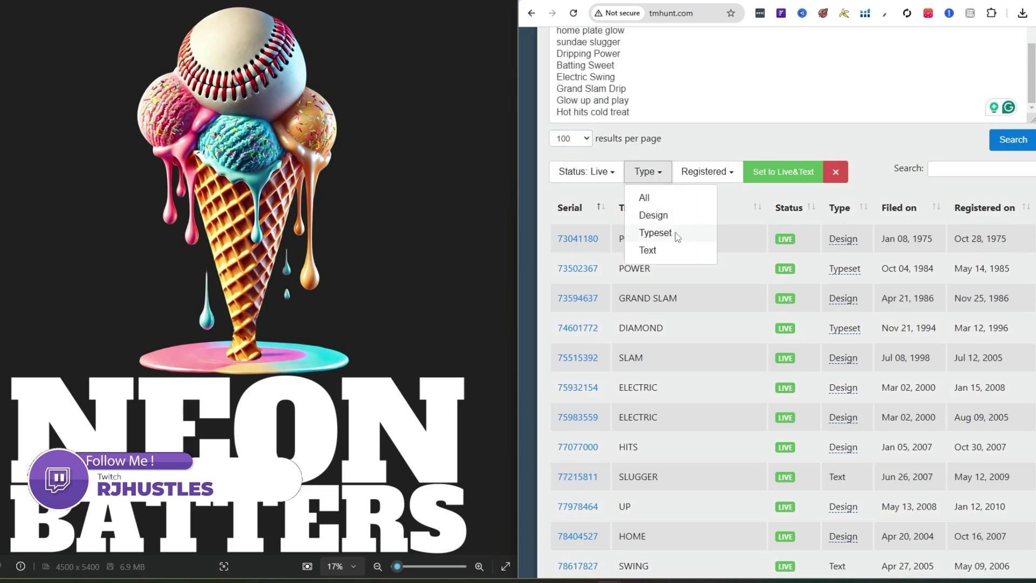
pyautogui.click(653, 249)
pyautogui.scroll(-2, 680, 302)
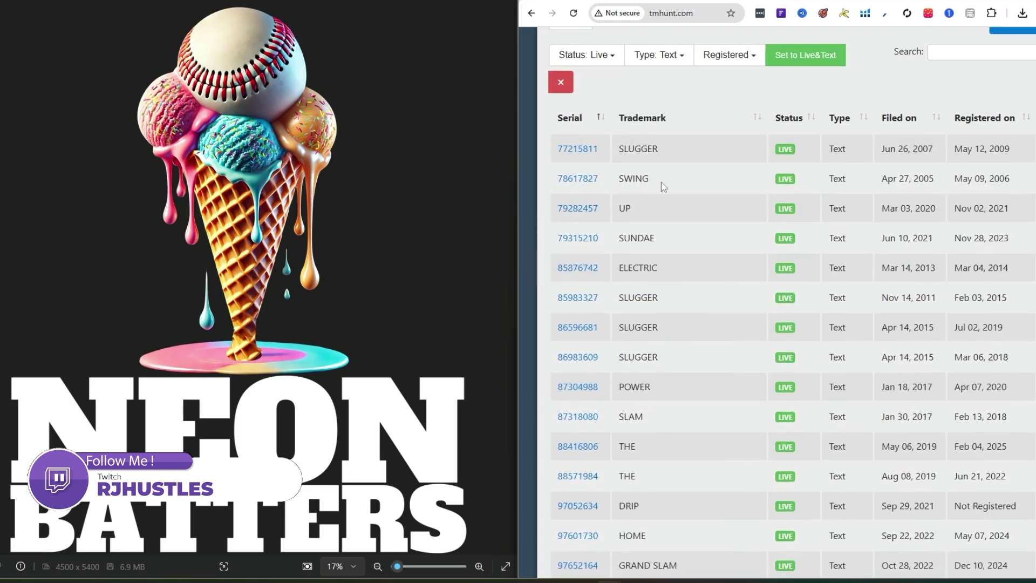
pyautogui.scroll(-1, 673, 433)
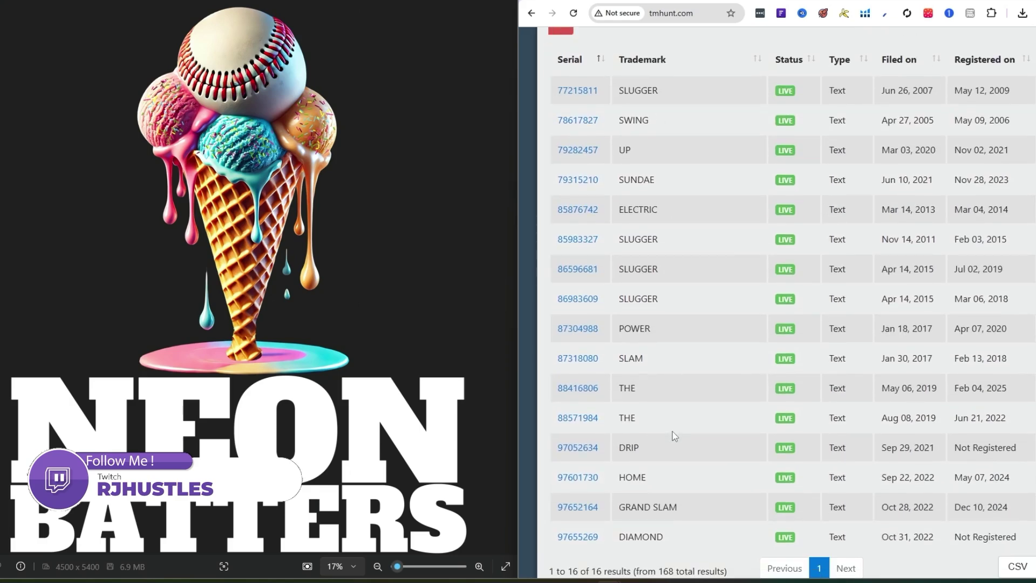
pyautogui.scroll(3, 685, 429)
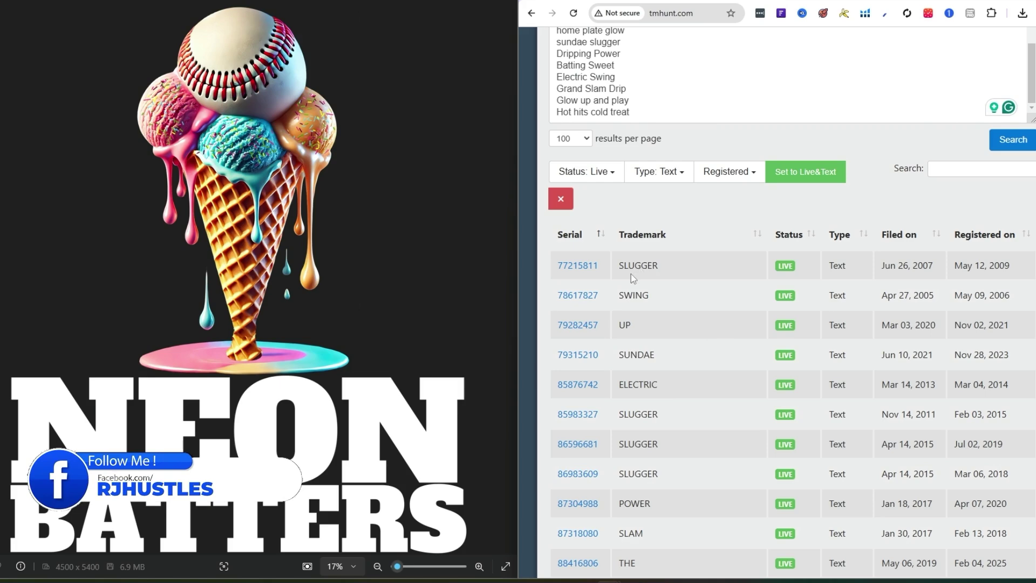
pyautogui.scroll(-1, 638, 243)
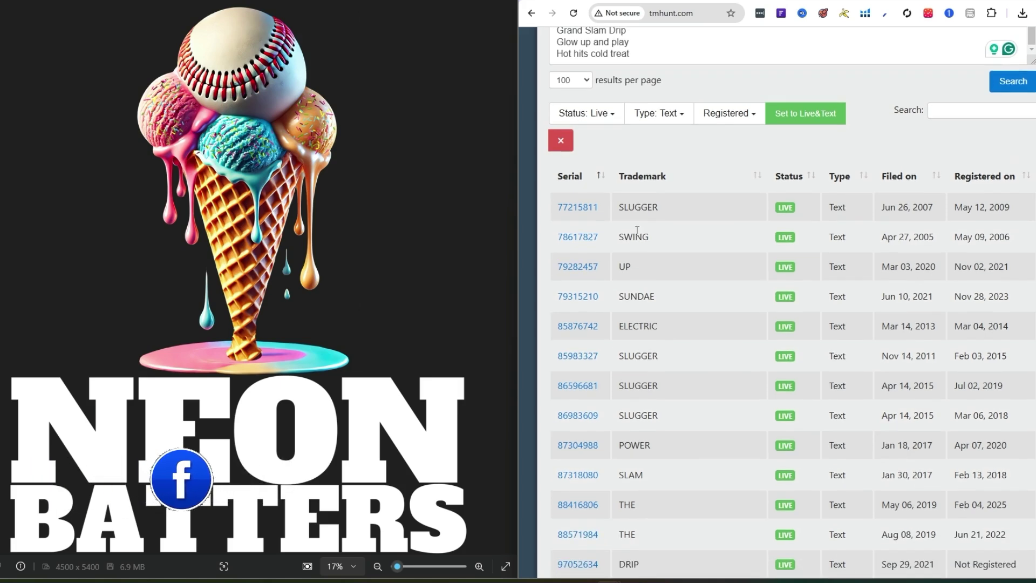
# - Review the UP and SLUGGER rows, then open GRAND SLAM's serial 97652164 in USPTO TSDR
pyautogui.doubleClick(625, 266)
pyautogui.scroll(-1, 635, 288)
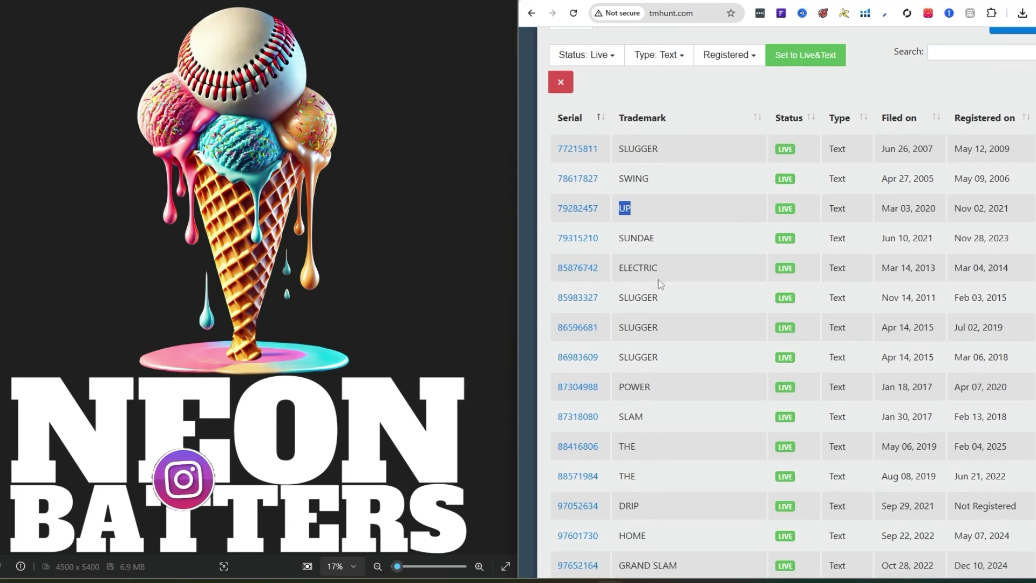
pyautogui.click(646, 265)
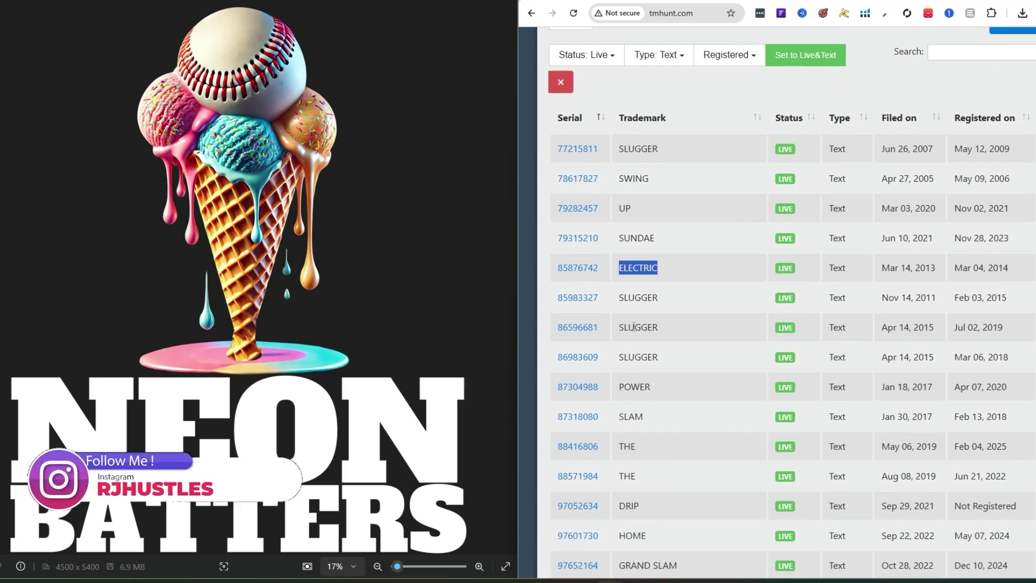
pyautogui.doubleClick(635, 326)
pyautogui.scroll(-2, 642, 321)
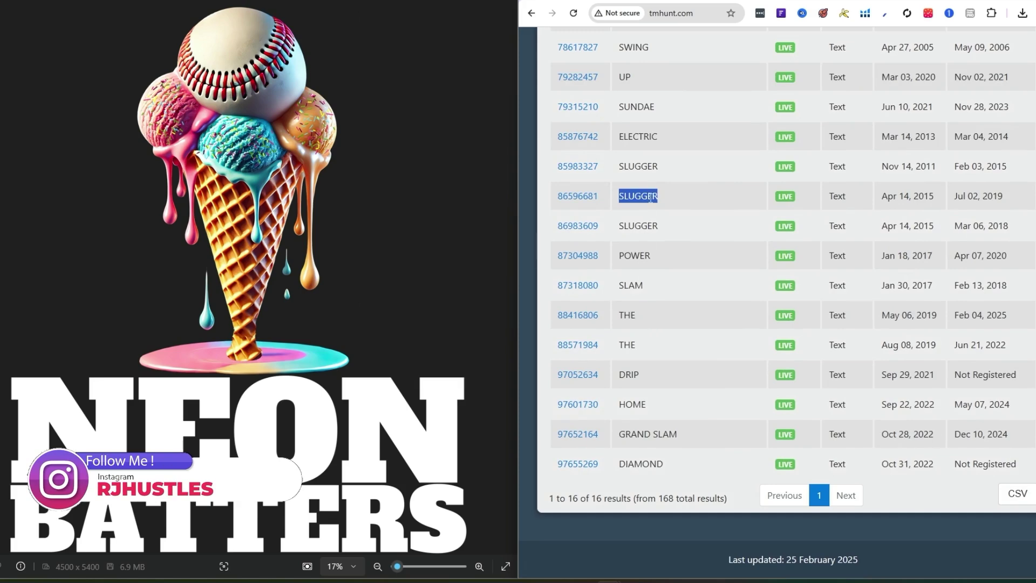
pyautogui.scroll(5, 650, 426)
pyautogui.scroll(-5, 652, 410)
pyautogui.click(620, 435)
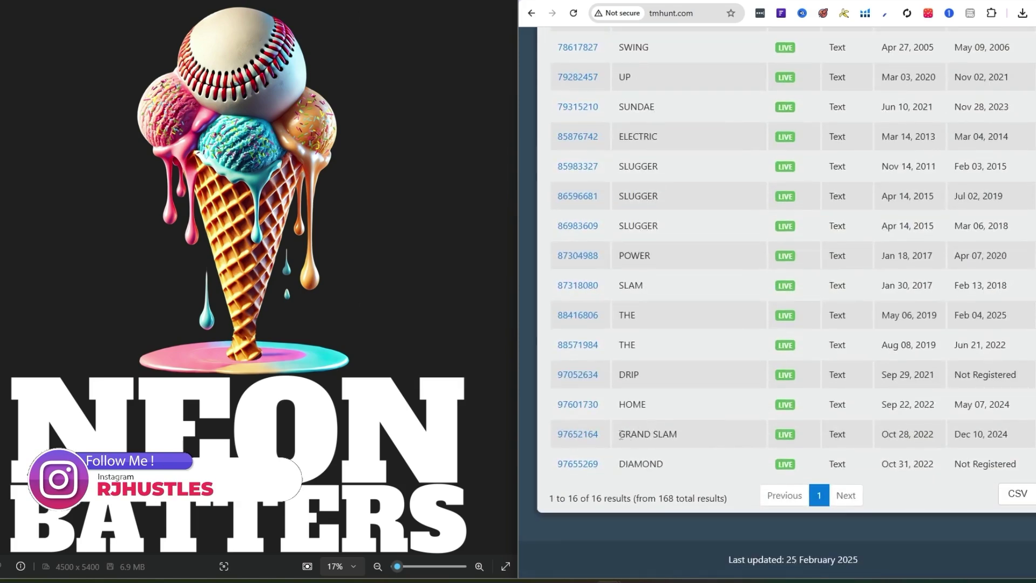
pyautogui.moveTo(620, 435); pyautogui.dragTo(683, 437)
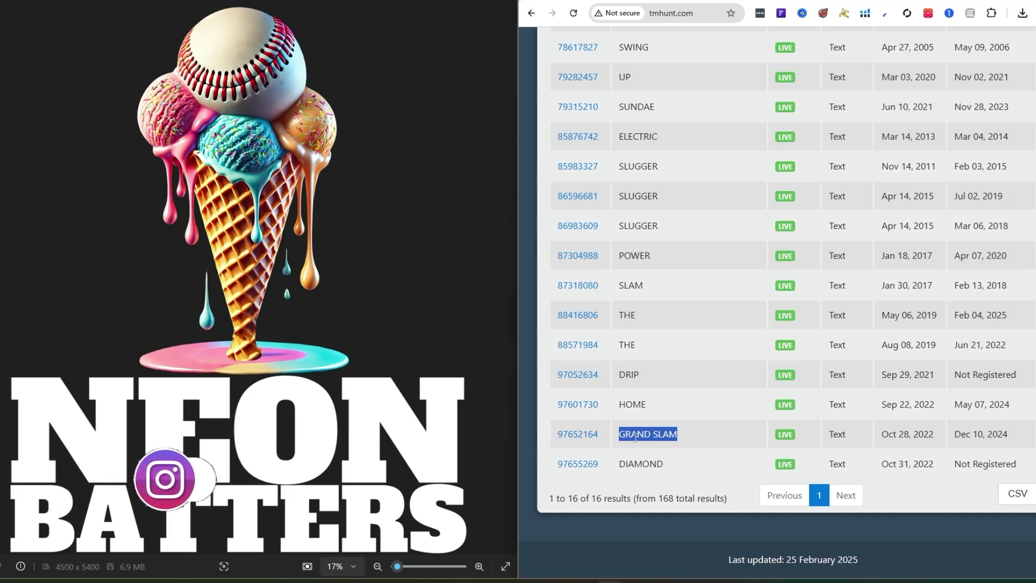
pyautogui.click(585, 434)
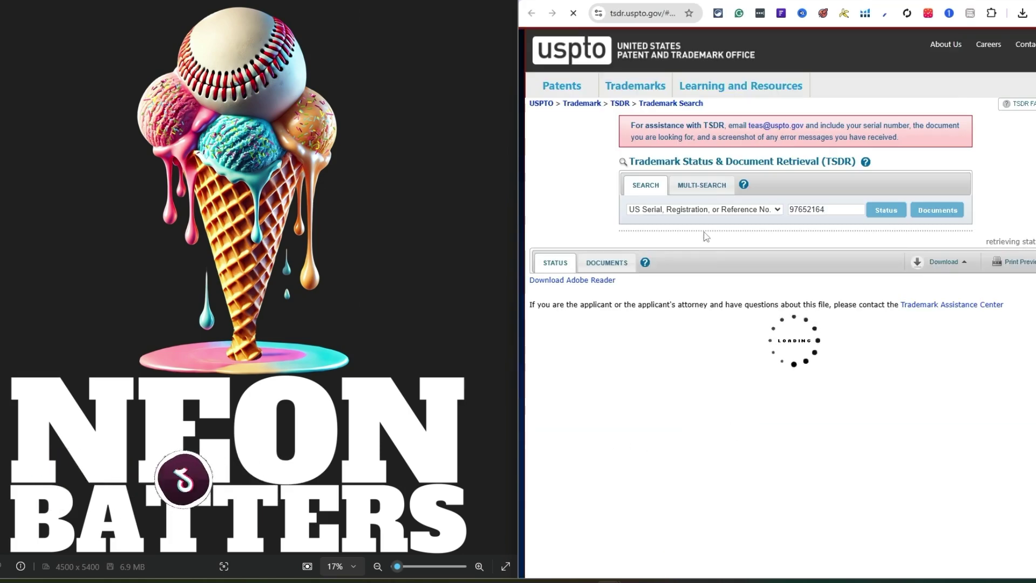
# - Highlight GRAND SLAM's LIVE/REGISTRATION status, then list its 22 documents led by the Dec. 10, 2024 Registration Certificate
pyautogui.moveTo(653, 87)
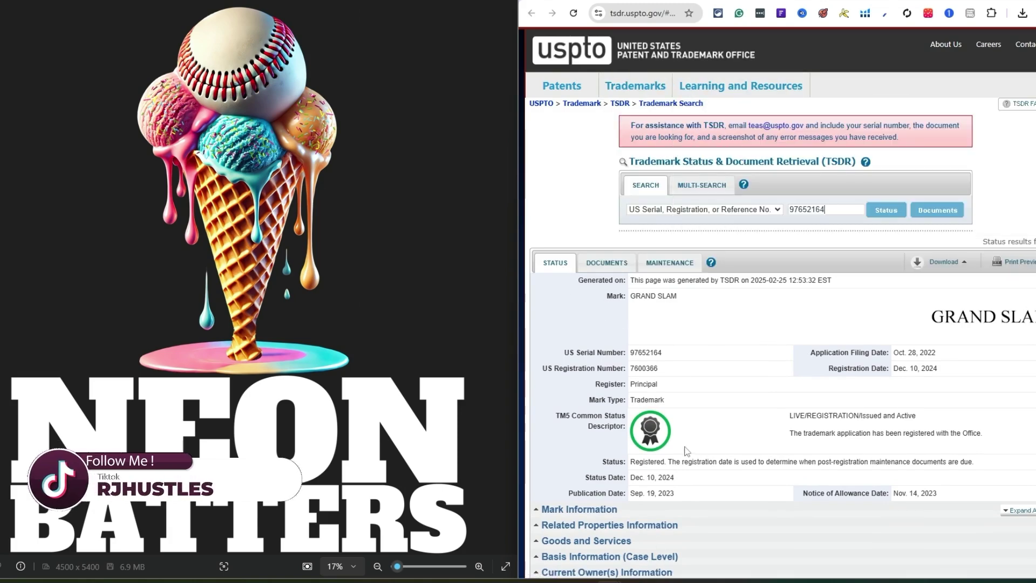
pyautogui.scroll(-1, 688, 450)
pyautogui.moveTo(789, 360); pyautogui.dragTo(928, 354)
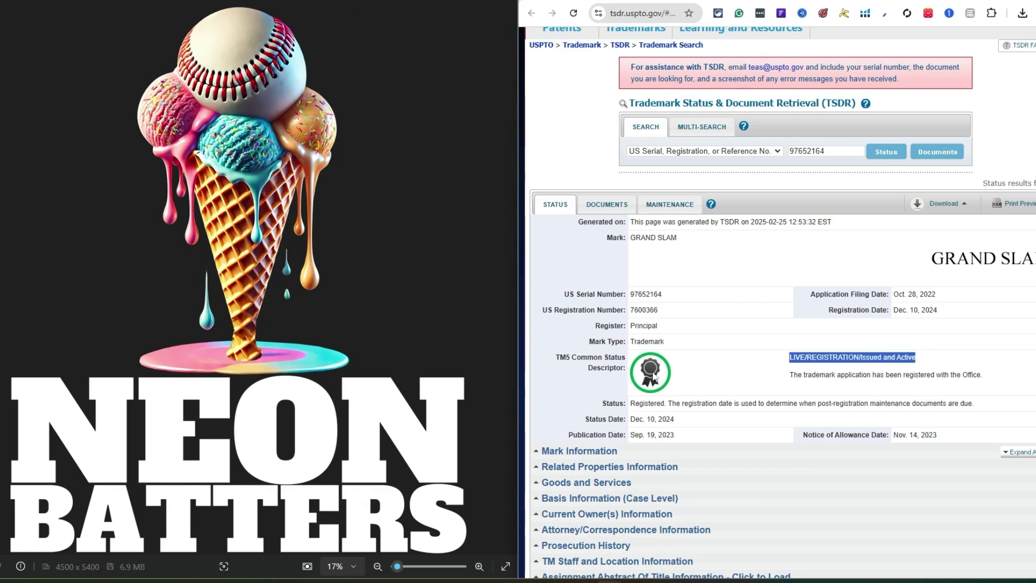
pyautogui.scroll(-1, 635, 363)
pyautogui.click(606, 146)
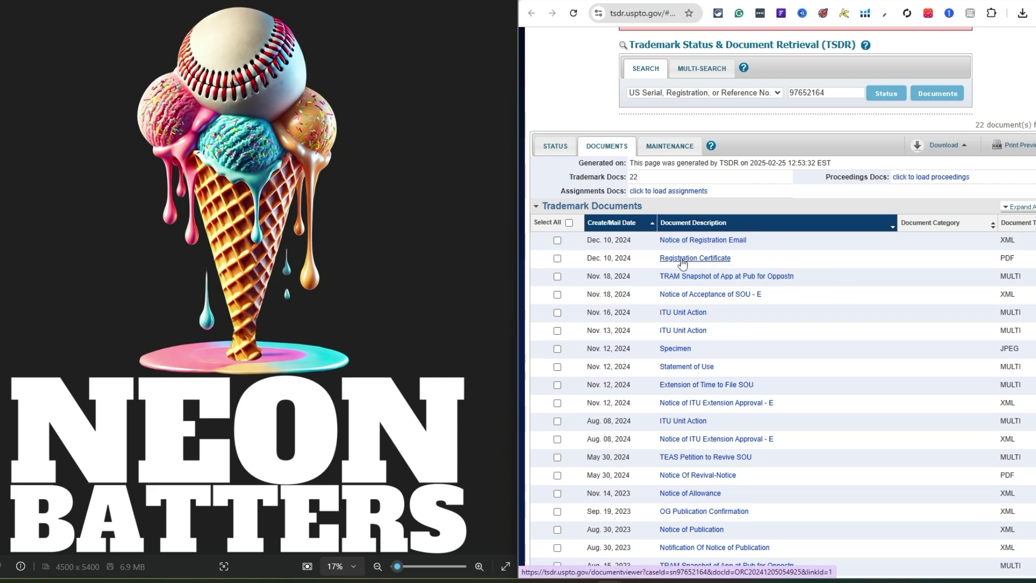
# - Review the oldest document rows, the Oct. 28, 2022 Application and Drawing entries
pyautogui.scroll(-2, 782, 405)
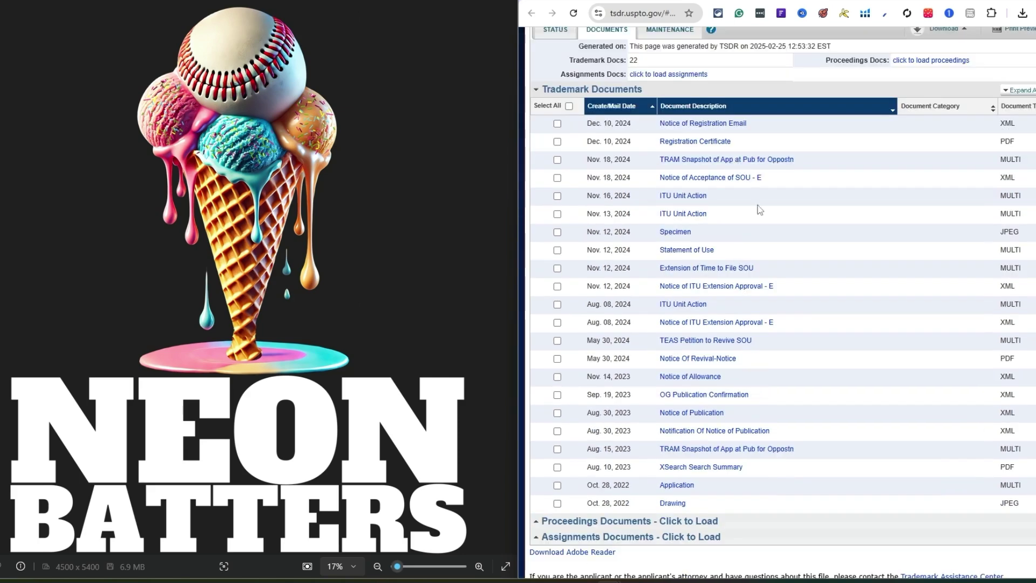
pyautogui.scroll(2, 815, 388)
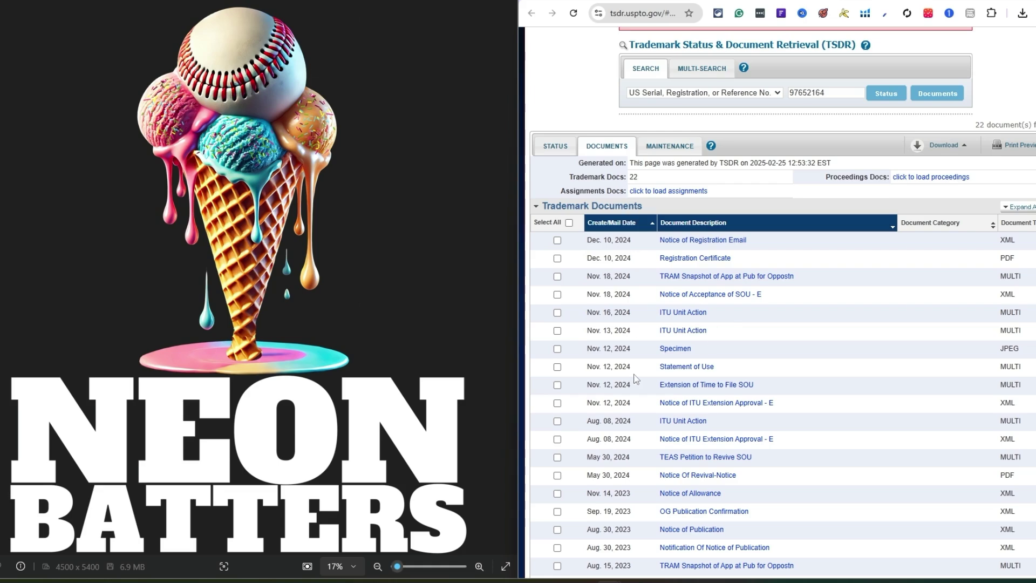
pyautogui.scroll(-1, 642, 324)
pyautogui.scroll(-1, 658, 547)
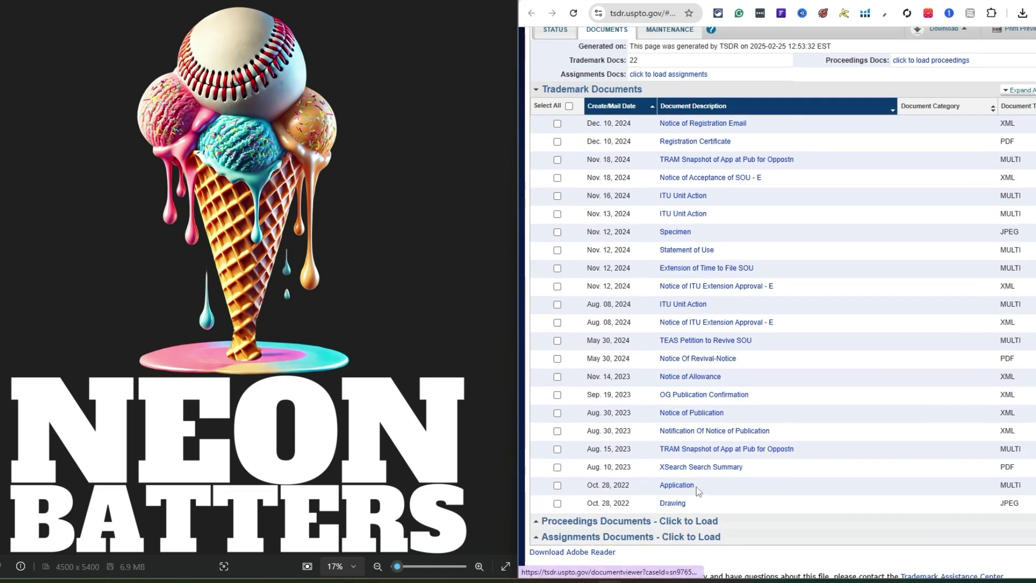
pyautogui.moveTo(701, 502)
pyautogui.mouseDown()
pyautogui.moveTo(669, 449)
pyautogui.moveTo(669, 108)
pyautogui.mouseUp()
pyautogui.click(701, 503)
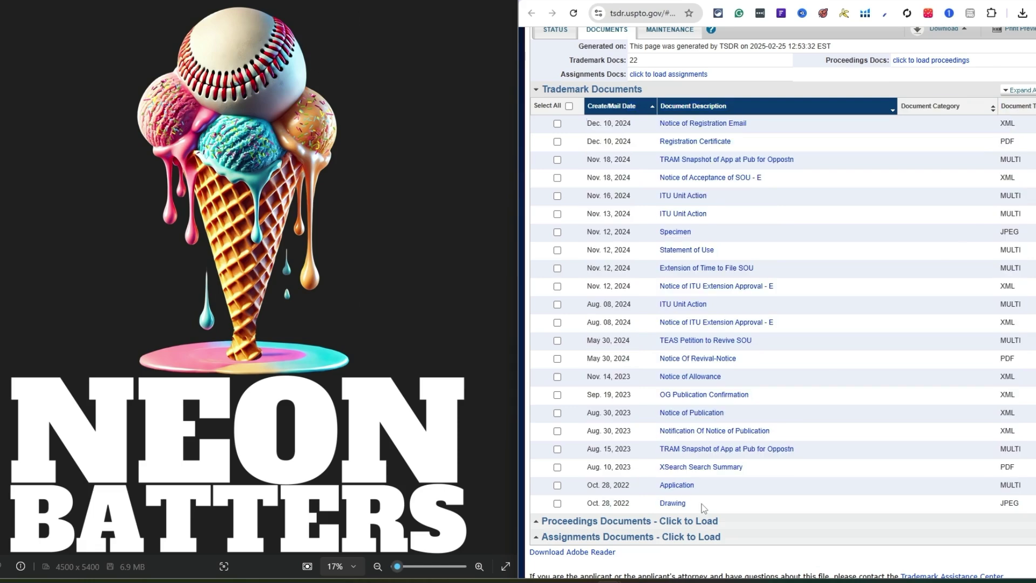
pyautogui.moveTo(699, 491)
pyautogui.mouseDown()
pyautogui.moveTo(758, 515)
pyautogui.moveTo(738, 511)
pyautogui.mouseUp()
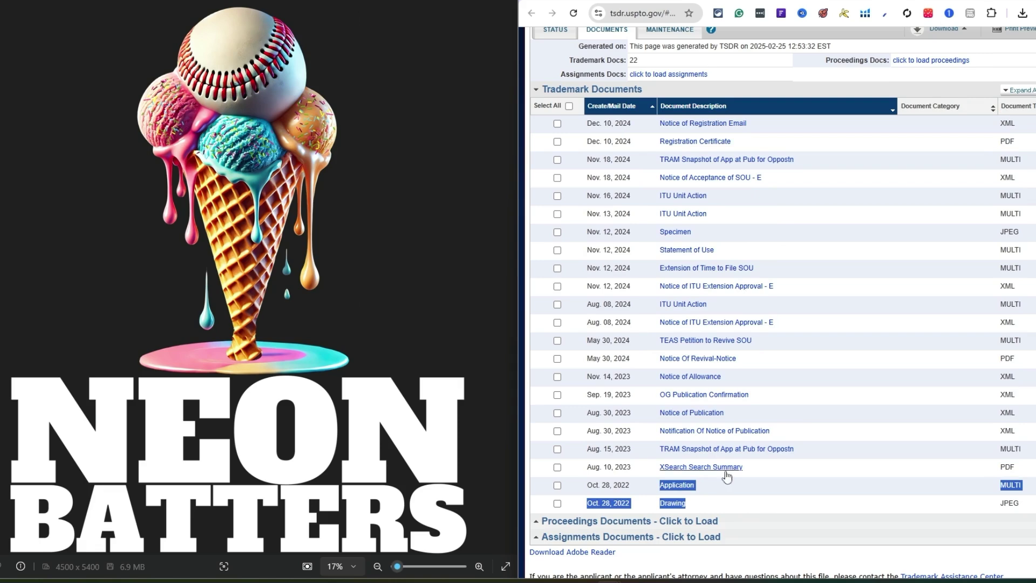
pyautogui.click(730, 507)
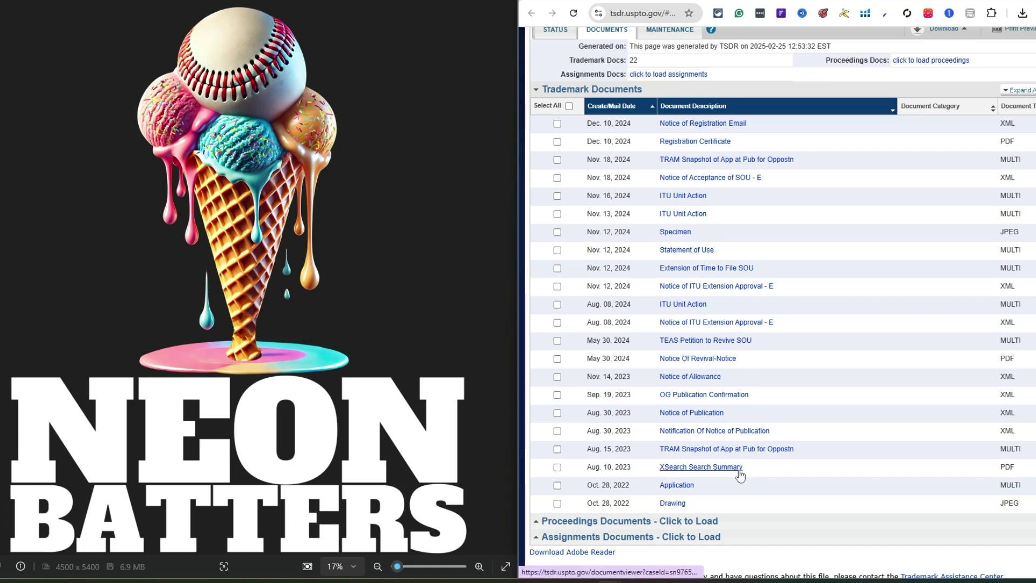
pyautogui.moveTo(701, 505); pyautogui.dragTo(646, 487)
pyautogui.click(762, 508)
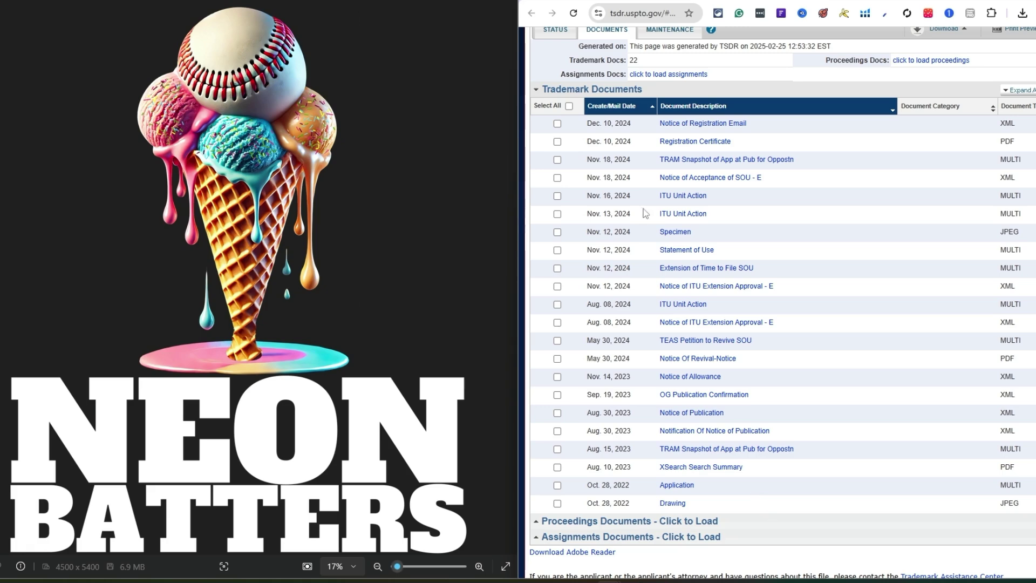
# - Scroll the document list and return to the status page showing registration 7600366
pyautogui.scroll(5, 818, 445)
pyautogui.scroll(-3, 815, 445)
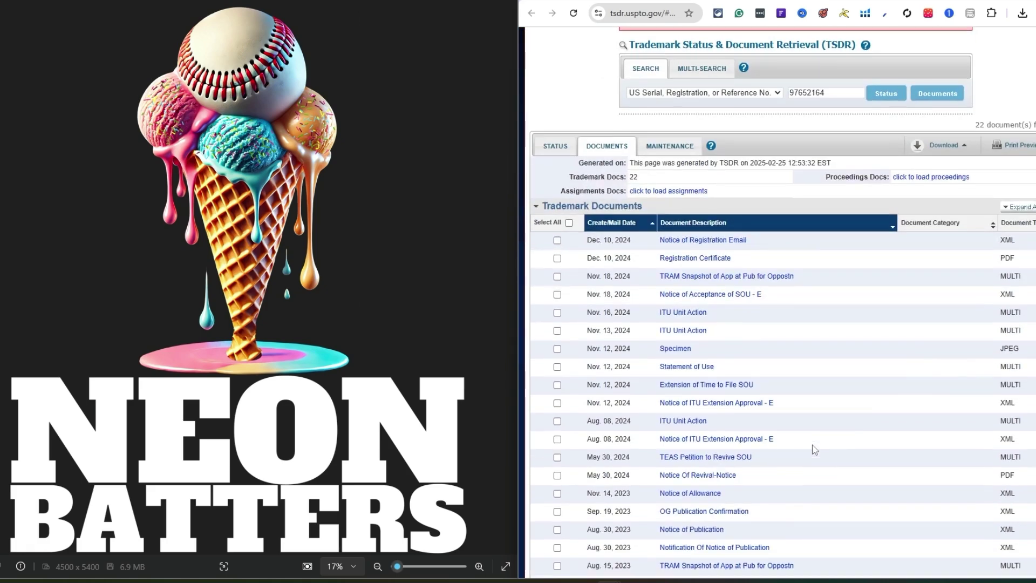
pyautogui.scroll(-1, 766, 424)
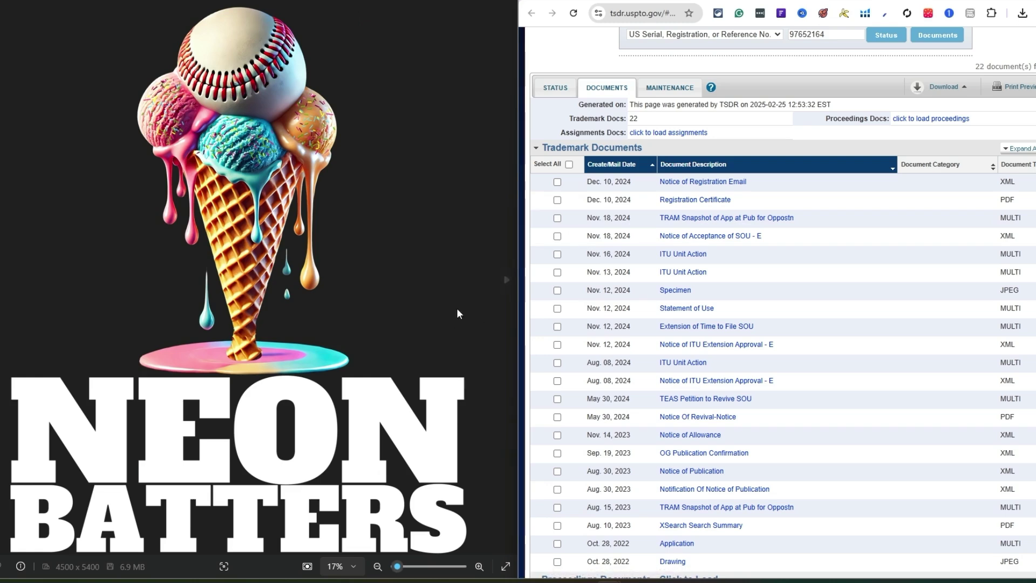
pyautogui.scroll(-3, 707, 413)
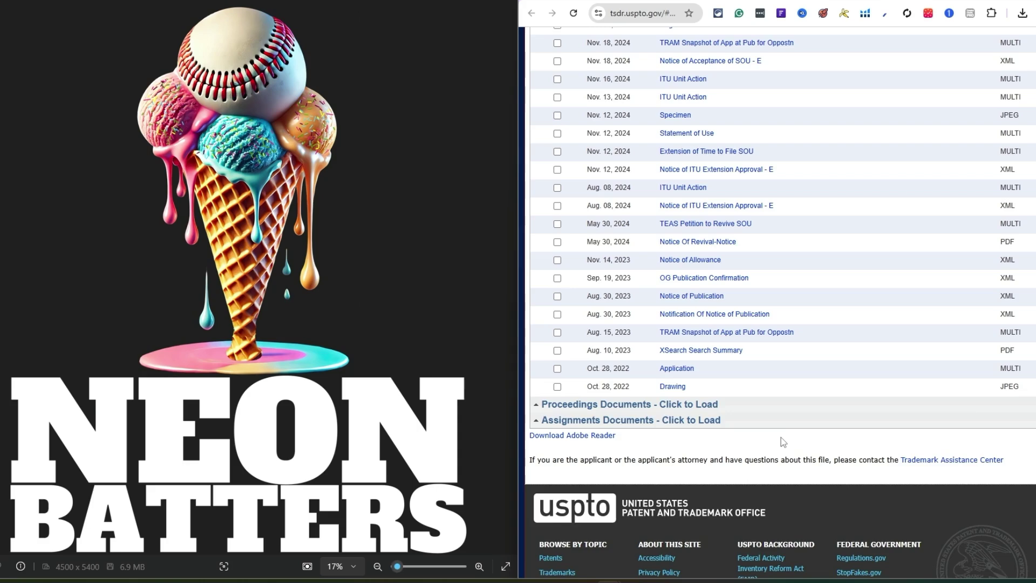
pyautogui.scroll(3, 804, 448)
pyautogui.scroll(-1, 866, 467)
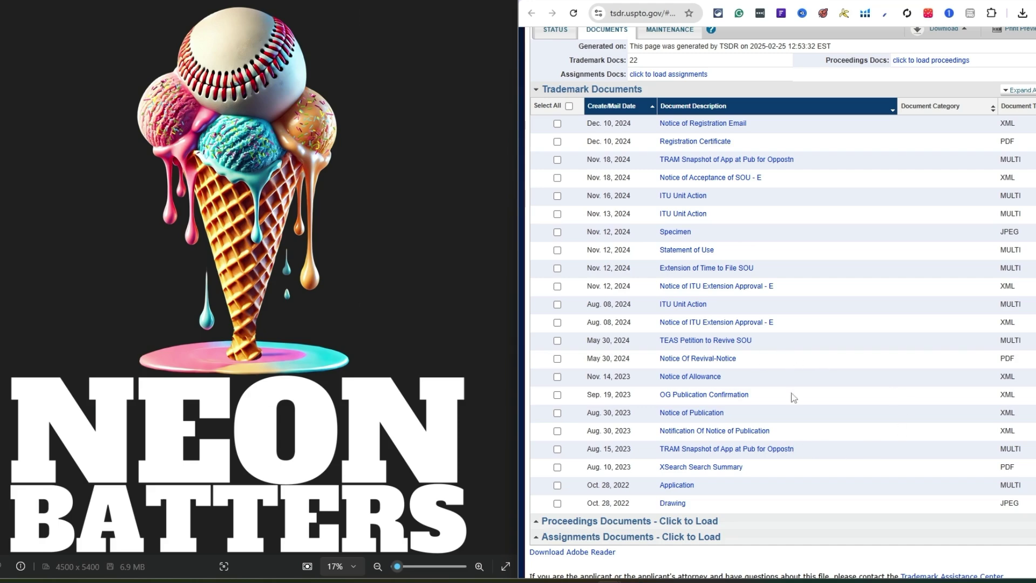
pyautogui.scroll(2, 677, 341)
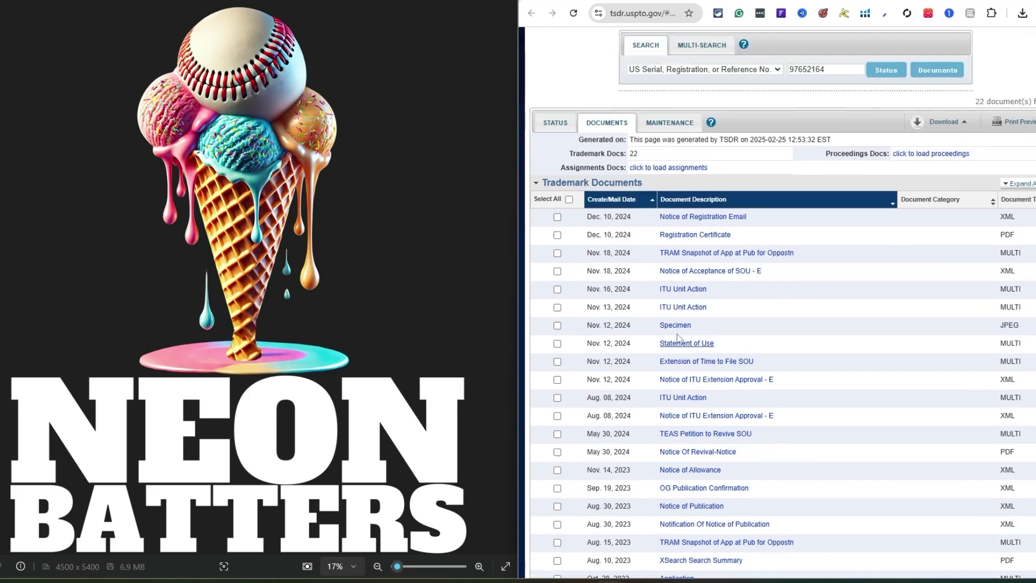
pyautogui.scroll(1, 678, 339)
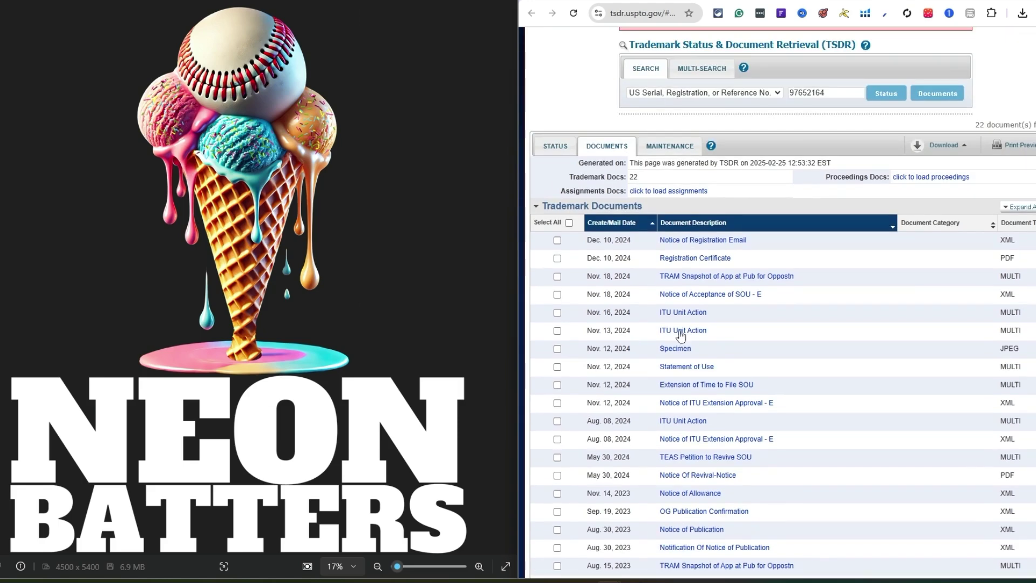
pyautogui.click(561, 151)
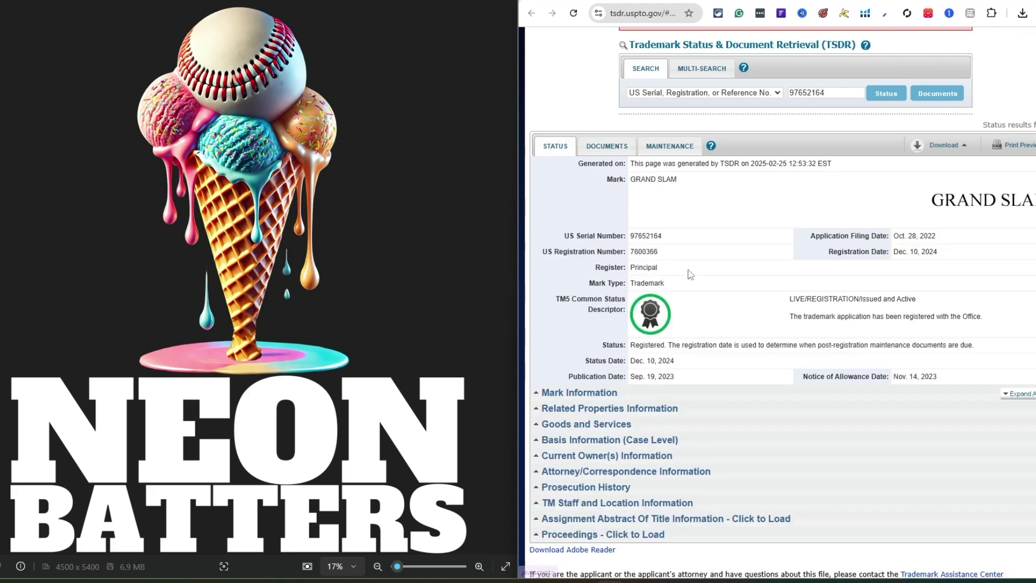
# - Expand Goods and Services and highlight Footwear under 025 - Primary Class
pyautogui.click(601, 425)
pyautogui.scroll(-1, 723, 404)
pyautogui.scroll(-1, 675, 388)
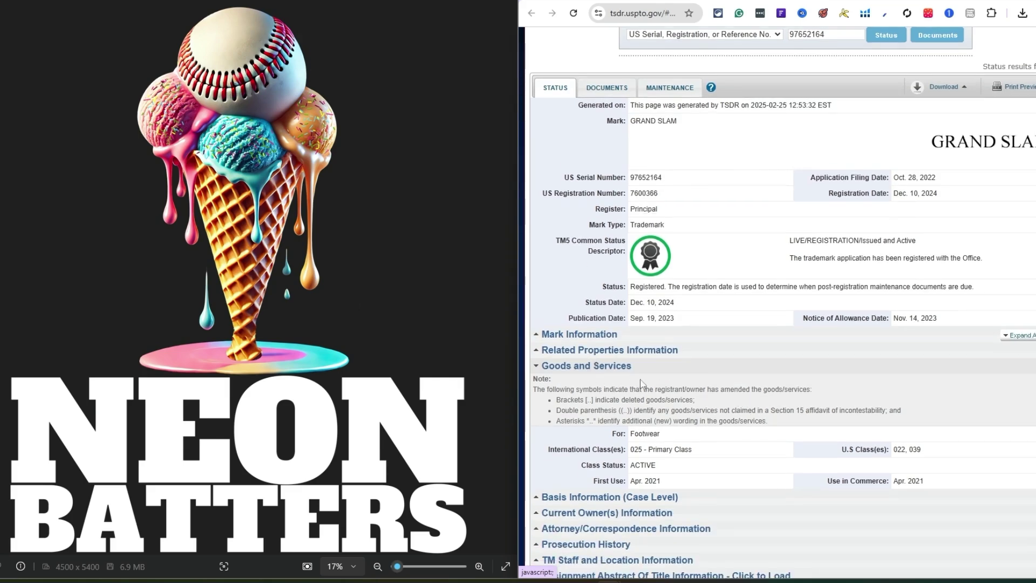
pyautogui.scroll(-3, 621, 378)
pyautogui.moveTo(613, 376); pyautogui.dragTo(668, 380)
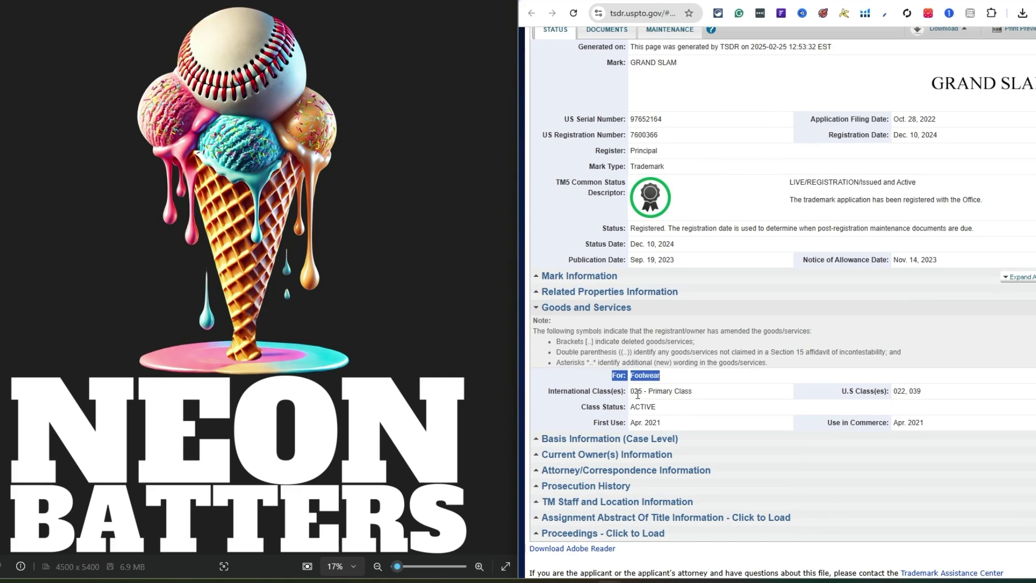
pyautogui.moveTo(630, 392); pyautogui.dragTo(694, 397)
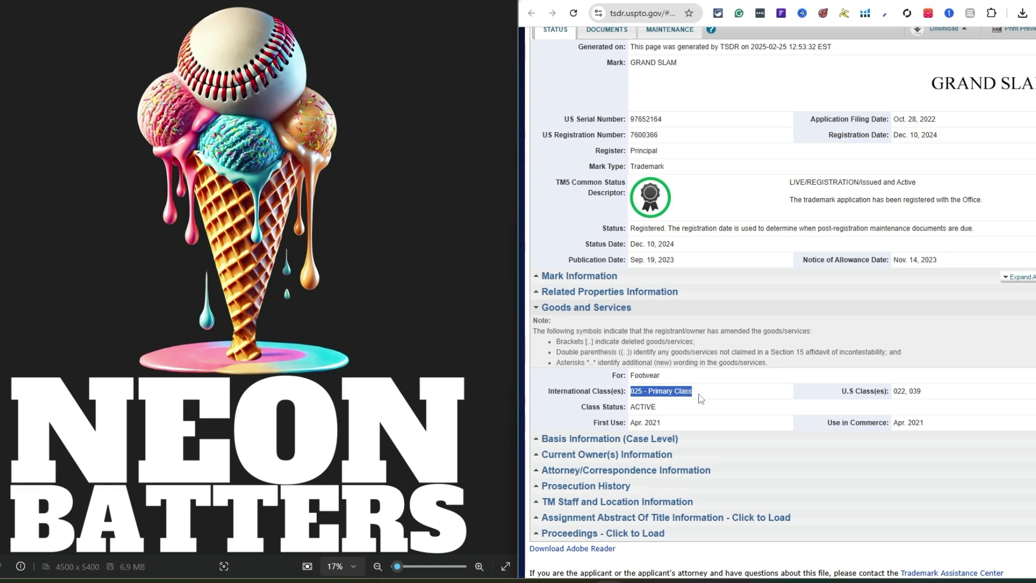
pyautogui.doubleClick(643, 376)
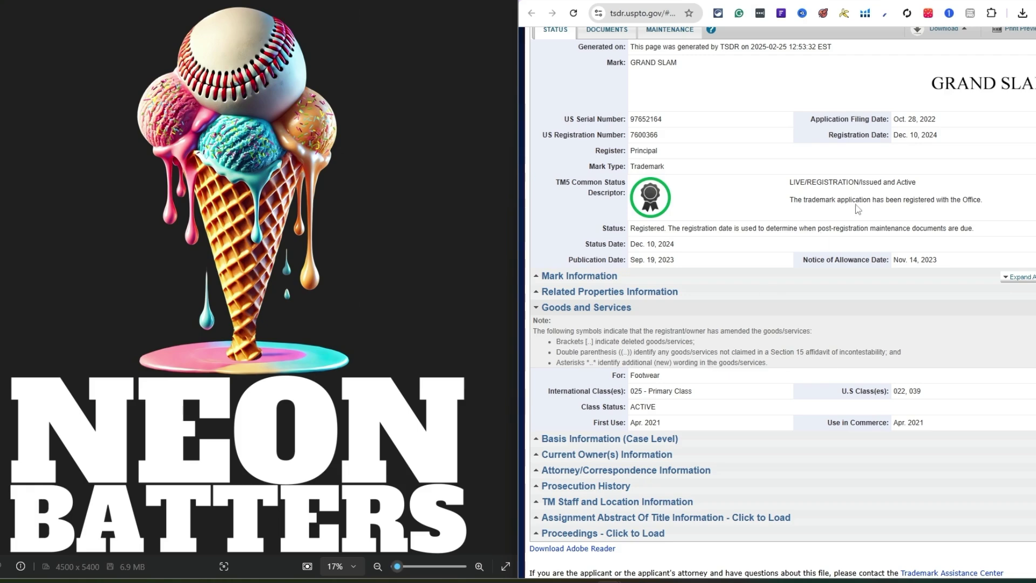
# - Recheck the Footwear entry and switch back to the TMhunt results with Ctrl+Tab
pyautogui.scroll(2, 816, 379)
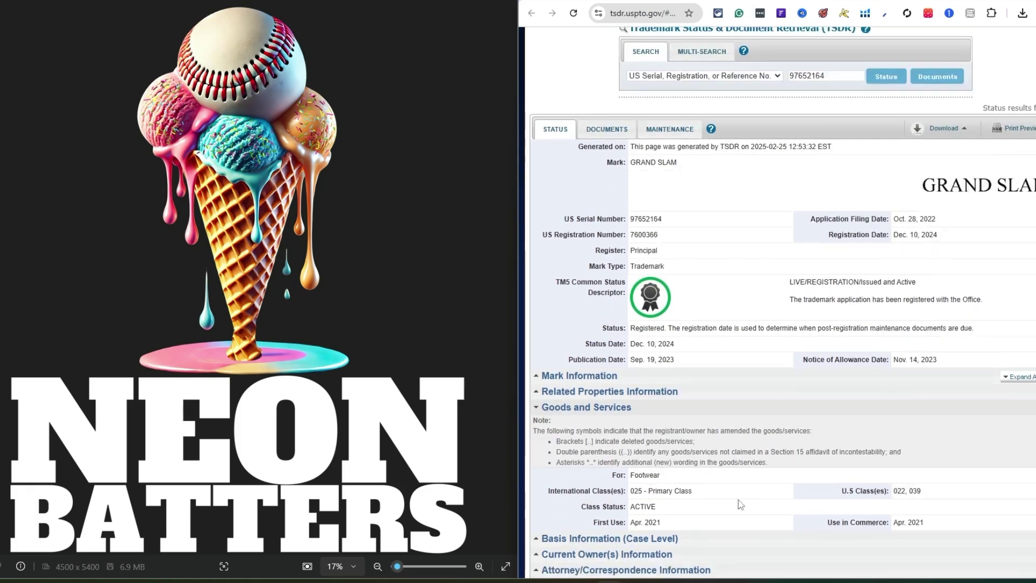
pyautogui.scroll(-2, 740, 504)
pyautogui.doubleClick(650, 376)
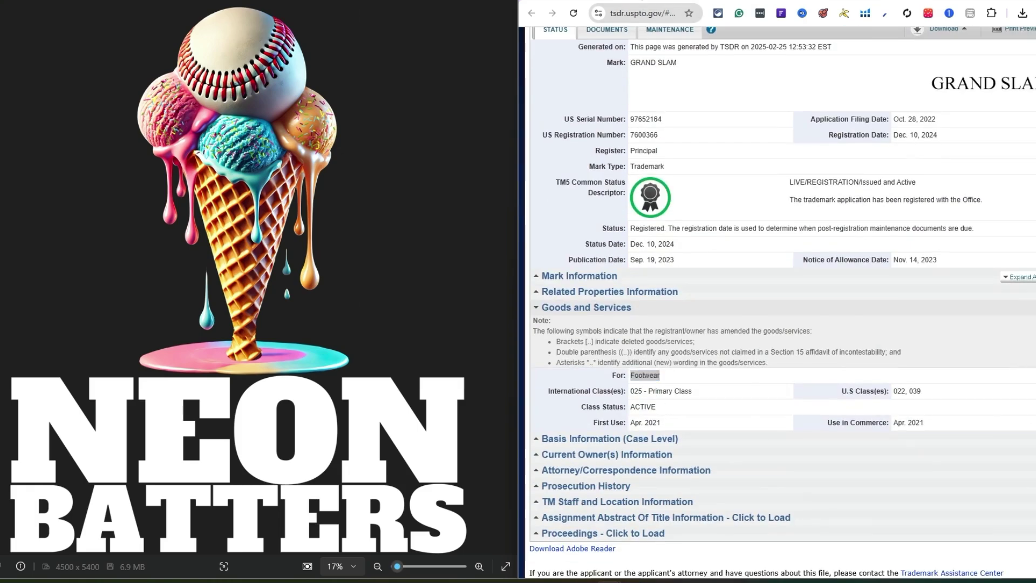
pyautogui.hotkey('ctrl', 'Tab')
pyautogui.scroll(7, 694, 512)
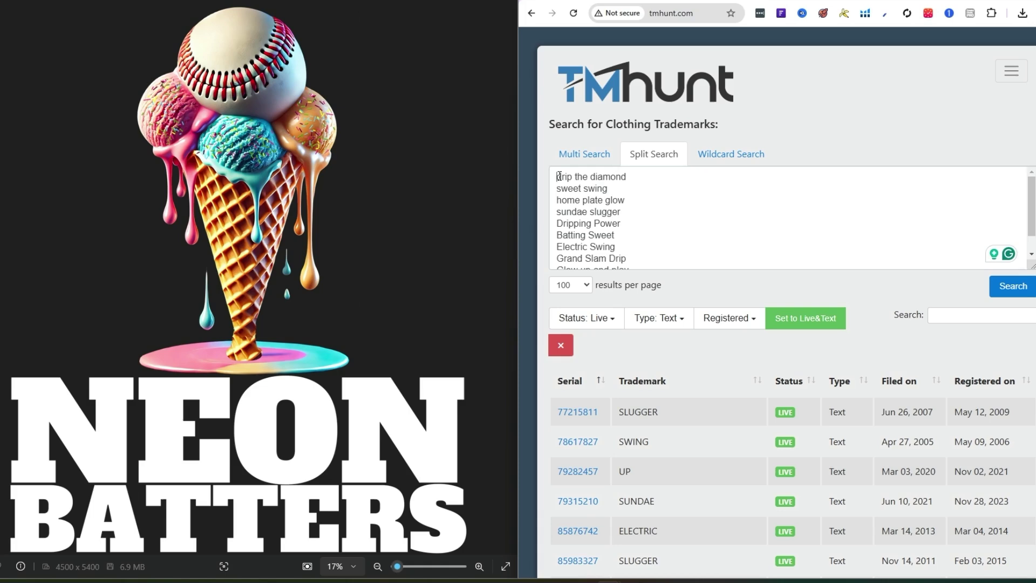
# - Filter the results to Design marks and briefly view the GLOW UP record in TSDR
pyautogui.moveTo(555, 188); pyautogui.dragTo(625, 200)
pyautogui.scroll(-1, 607, 238)
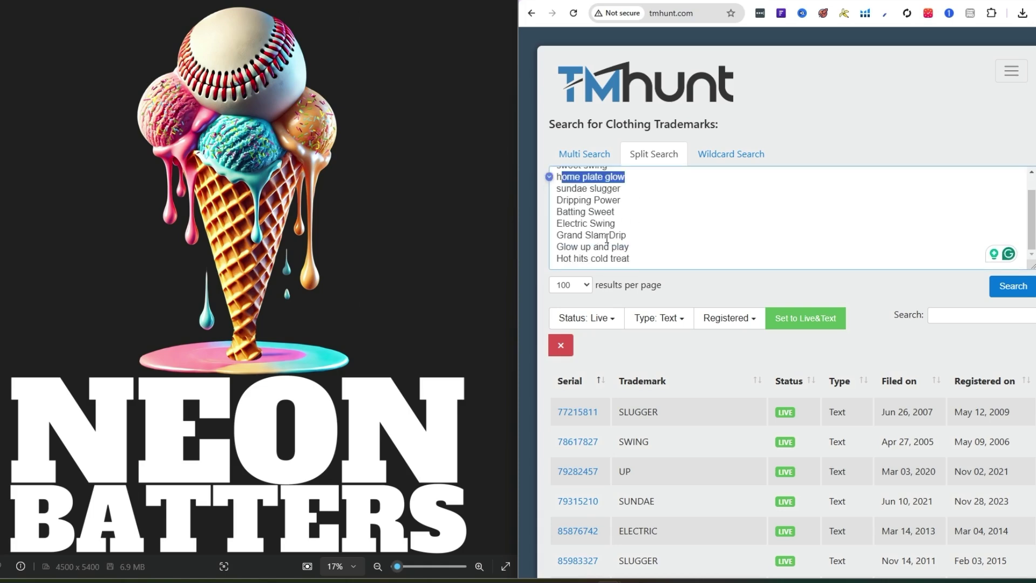
pyautogui.scroll(-7, 710, 400)
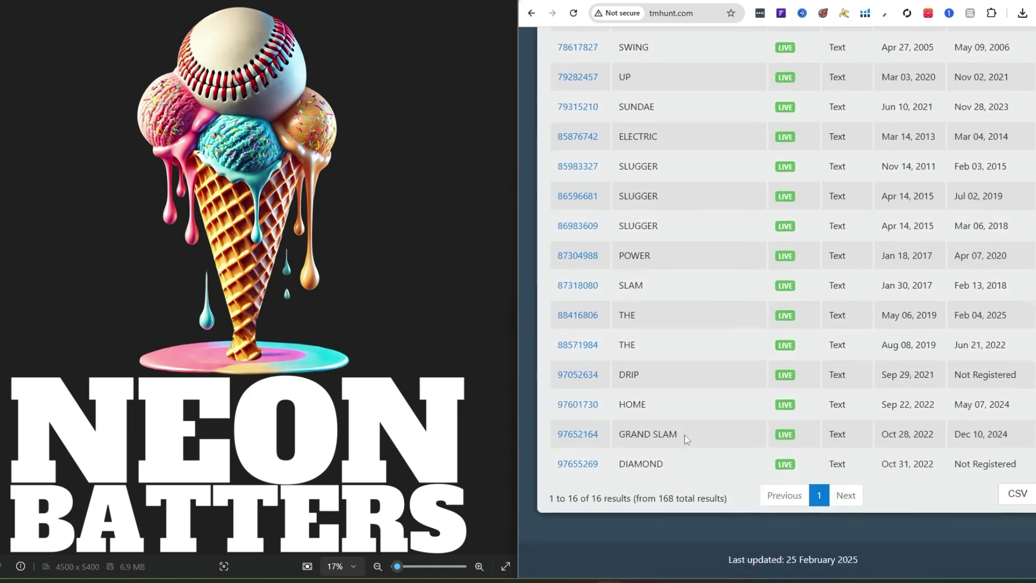
pyautogui.scroll(4, 680, 410)
pyautogui.click(658, 155)
pyautogui.click(686, 199)
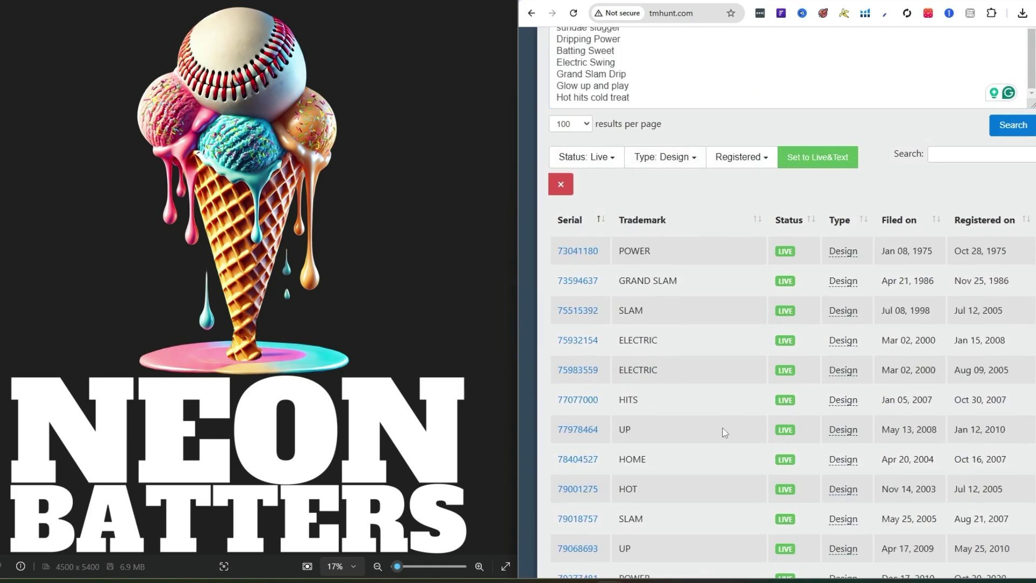
pyautogui.scroll(-3, 712, 416)
pyautogui.scroll(-6, 703, 405)
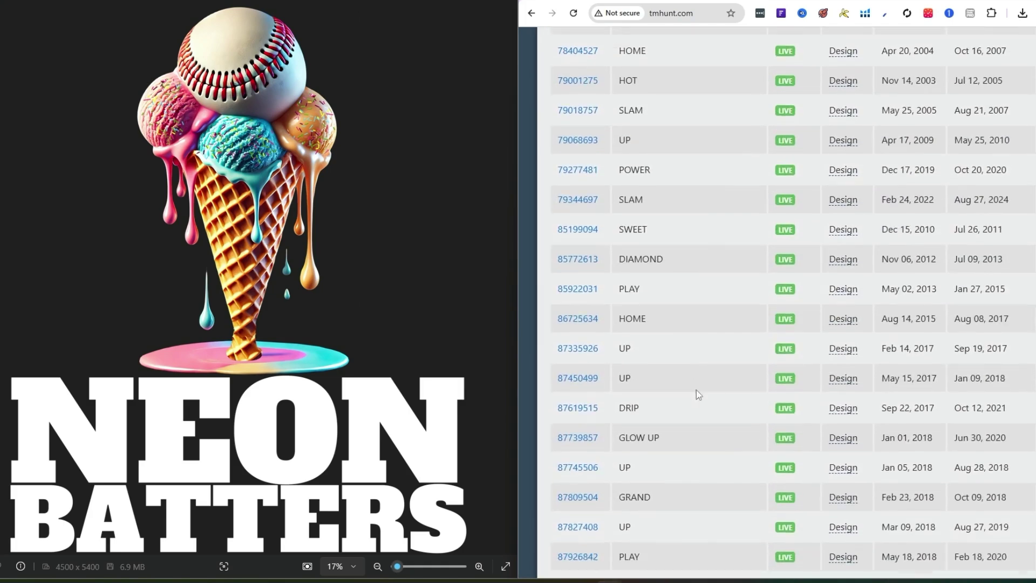
pyautogui.scroll(-1, 685, 367)
pyautogui.click(642, 269)
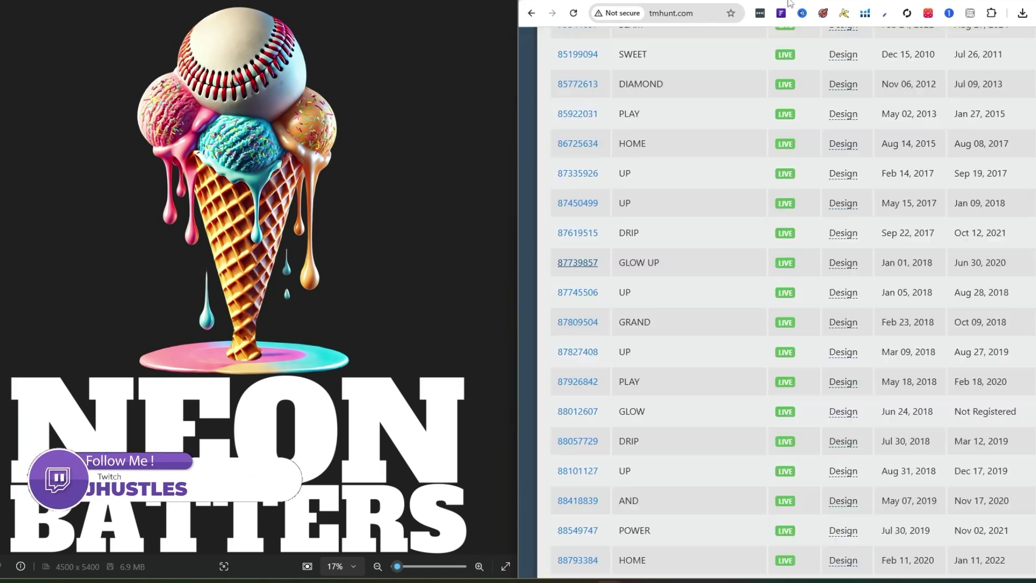
pyautogui.hotkey('ctrl', 'w')
pyautogui.scroll(4, 700, 293)
pyautogui.scroll(7, 700, 293)
# - Switch the Type filter back to Text and review the live text marks
pyautogui.click(665, 216)
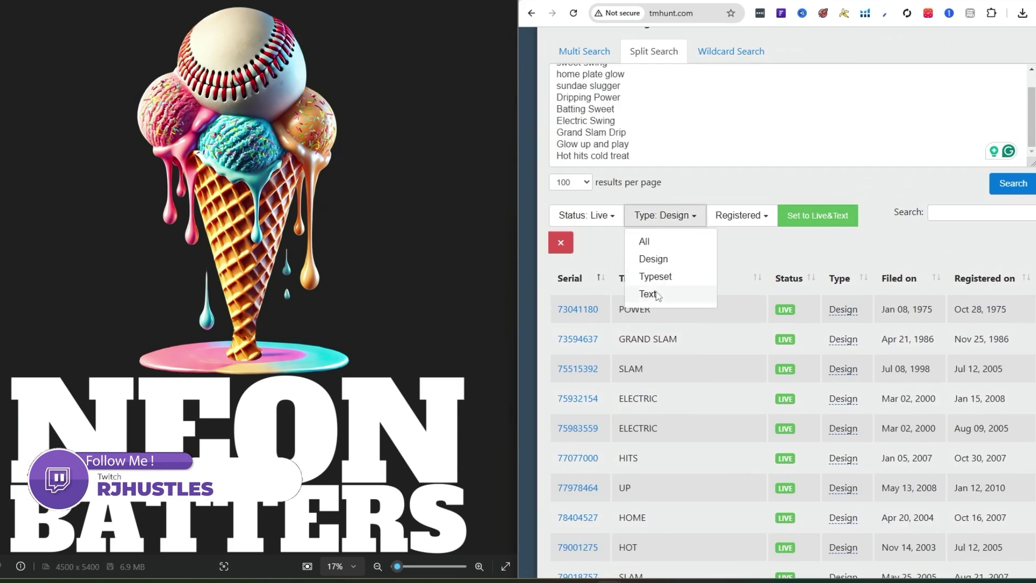
pyautogui.click(647, 294)
pyautogui.scroll(-5, 652, 296)
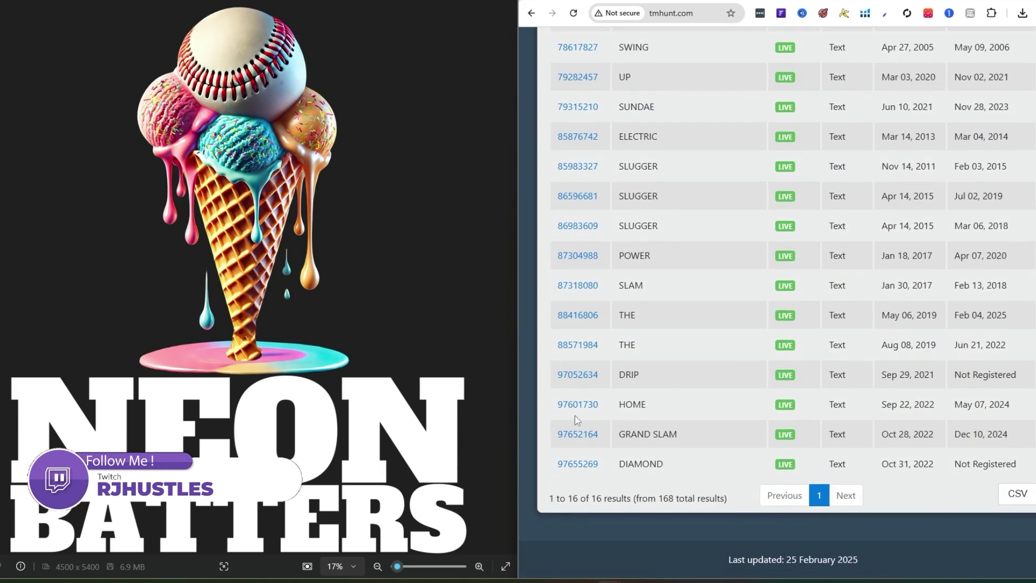
pyautogui.scroll(3, 866, 193)
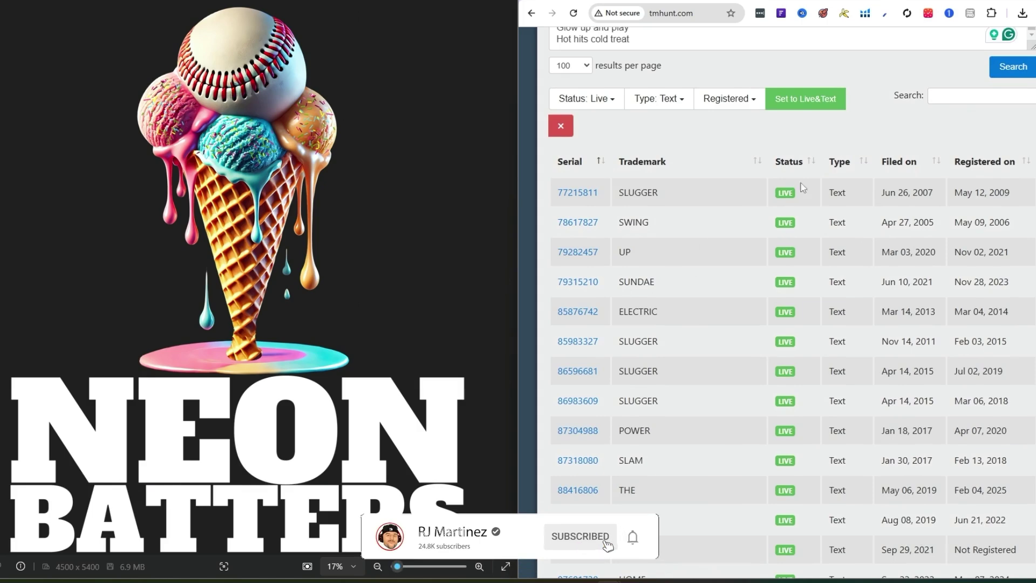
# - Compare Design marks once more, return to Text, and select the entire old phrase list
pyautogui.click(659, 105)
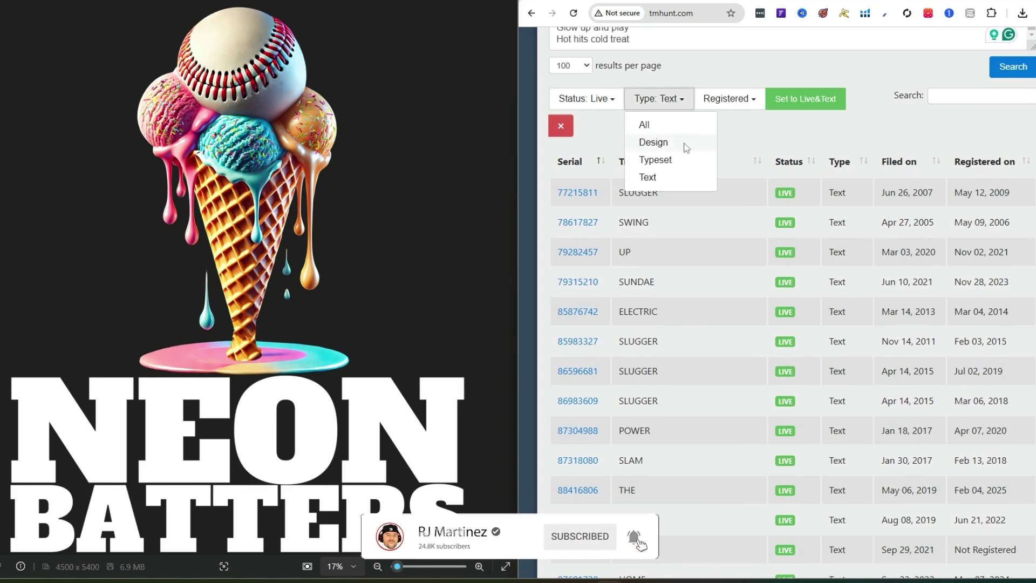
pyautogui.click(686, 143)
pyautogui.scroll(-2, 681, 350)
pyautogui.scroll(-6, 681, 361)
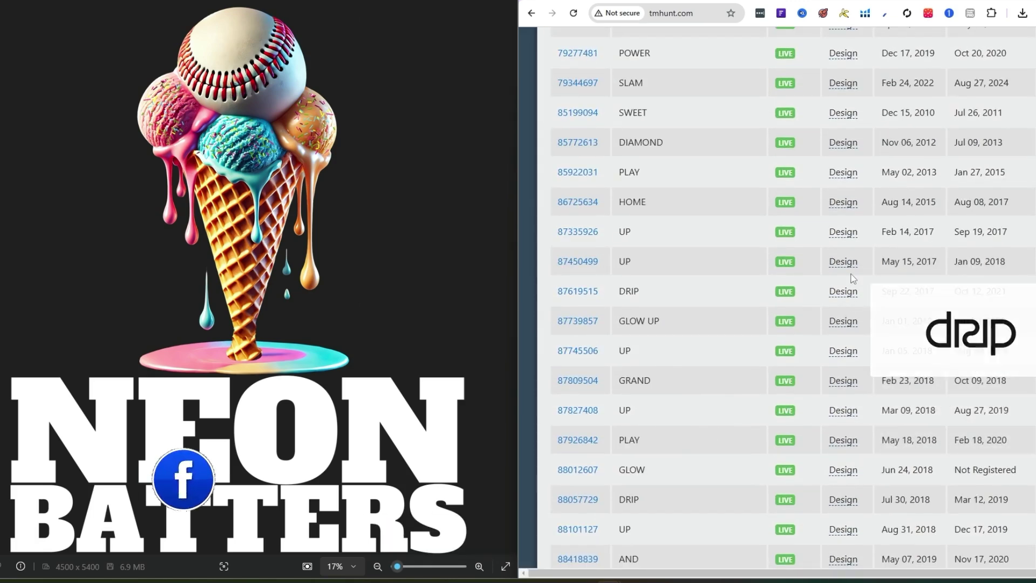
pyautogui.scroll(4, 804, 412)
pyautogui.scroll(8, 804, 411)
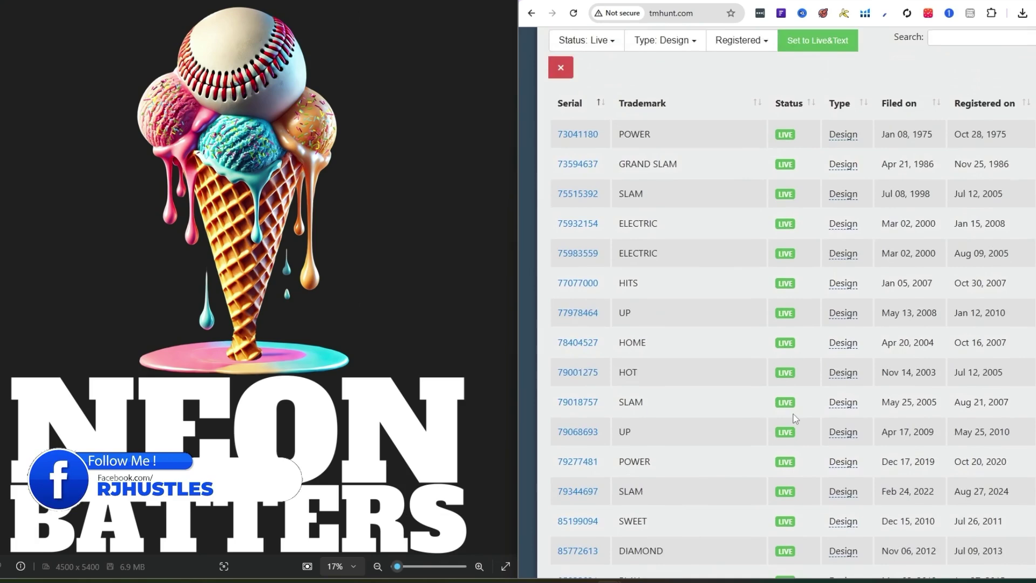
pyautogui.click(665, 318)
pyautogui.click(646, 398)
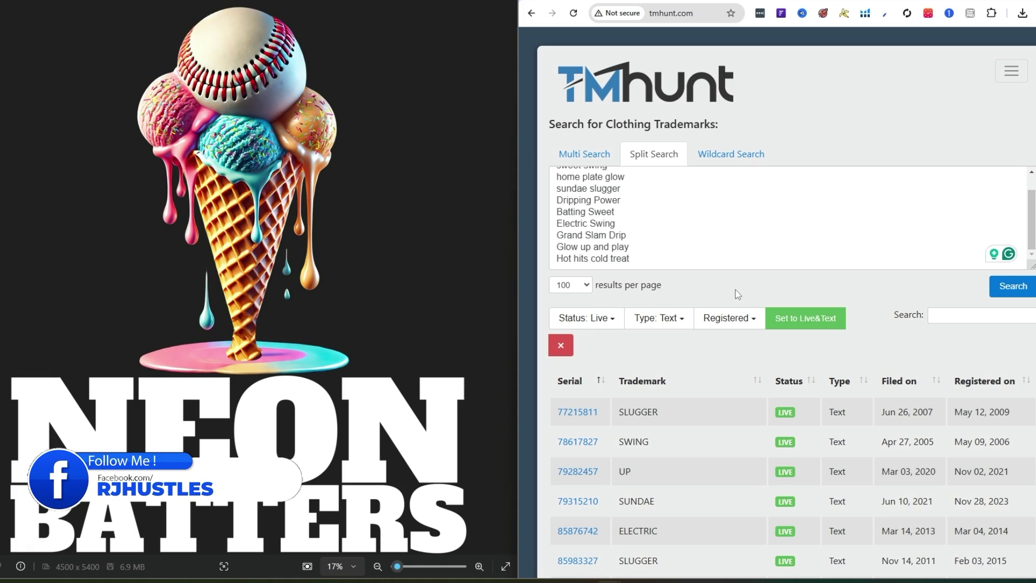
pyautogui.moveTo(648, 259); pyautogui.dragTo(615, 244)
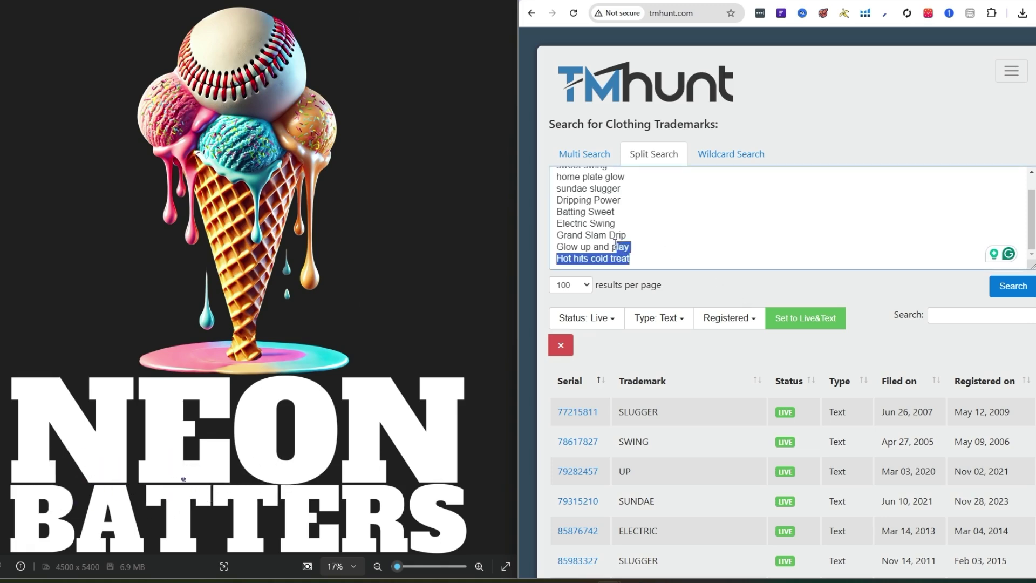
pyautogui.hotkey('ctrl', 'a')
# - Replace the old phrases with 'Neon Batters' and 'Scoop It Smash it', advancing the image viewer between them
pyautogui.press('BackSpace')
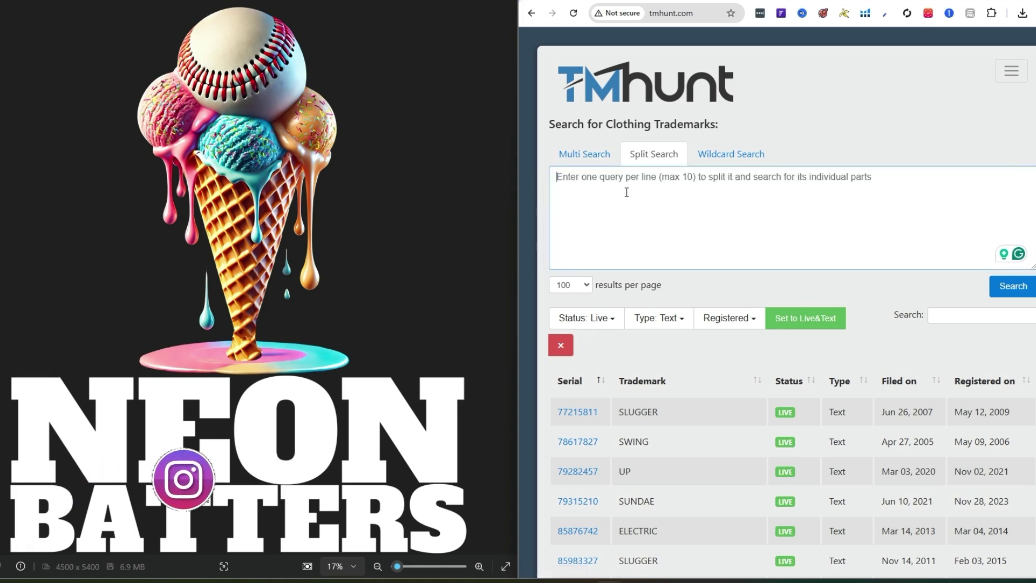
pyautogui.write('Ne')
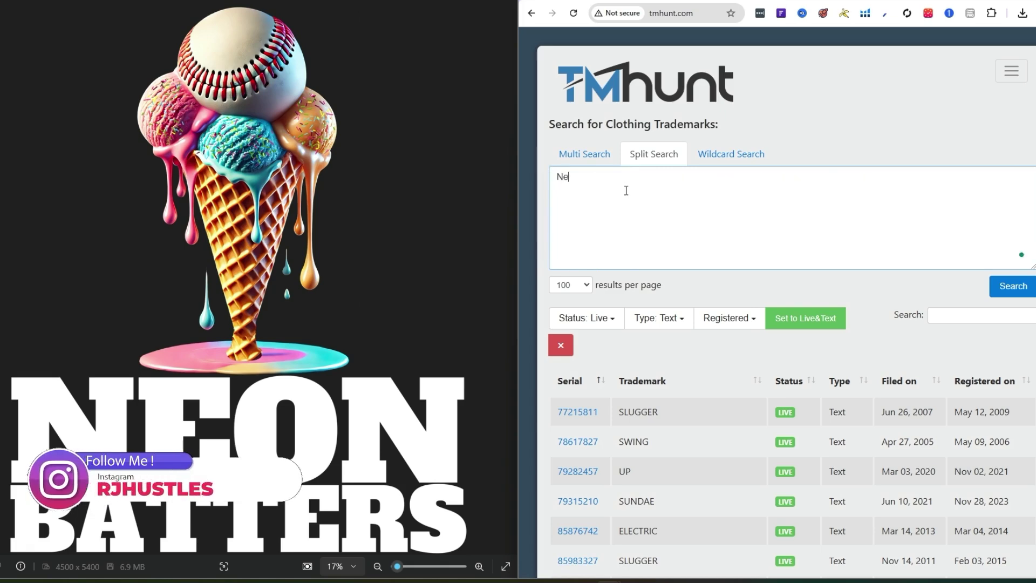
pyautogui.write('on Batters')
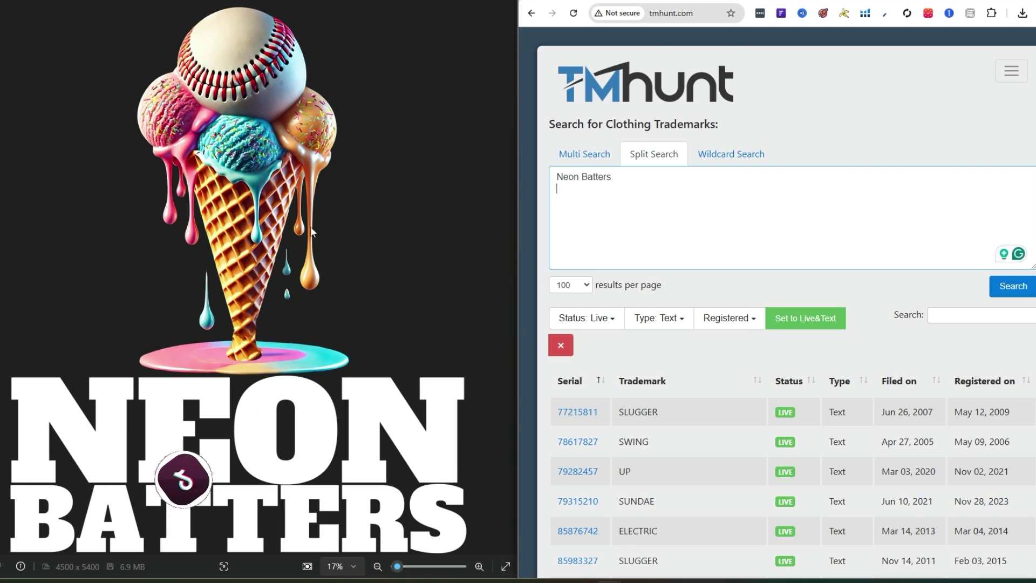
pyautogui.press('Return')
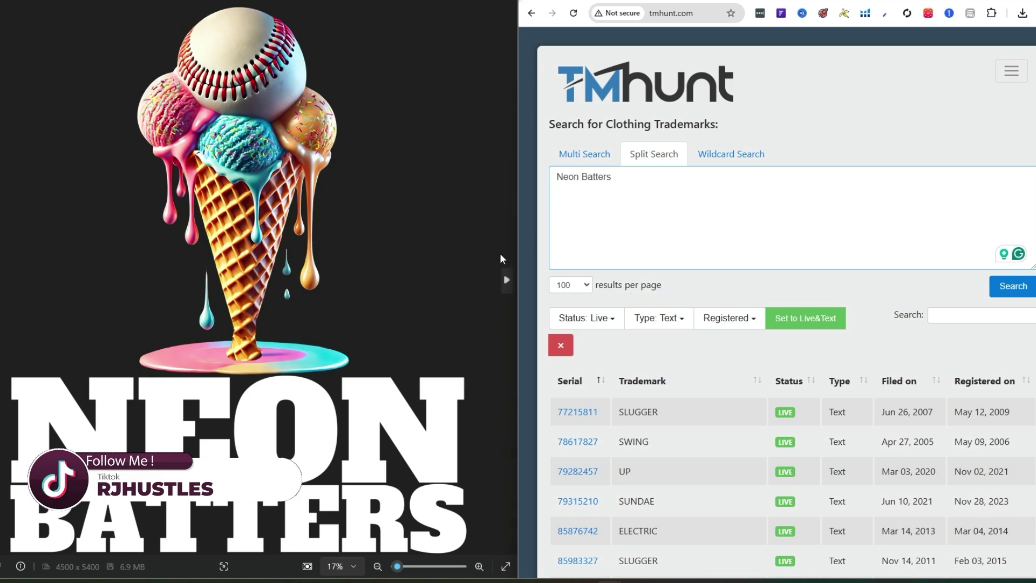
pyautogui.click(506, 281)
pyautogui.click(649, 187)
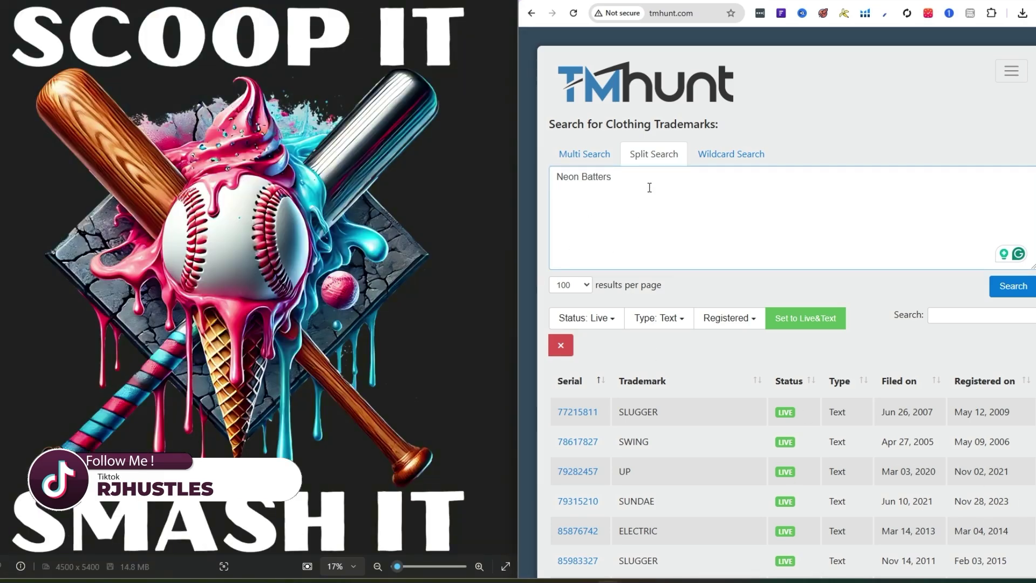
pyautogui.write('Scoop It Smash it')
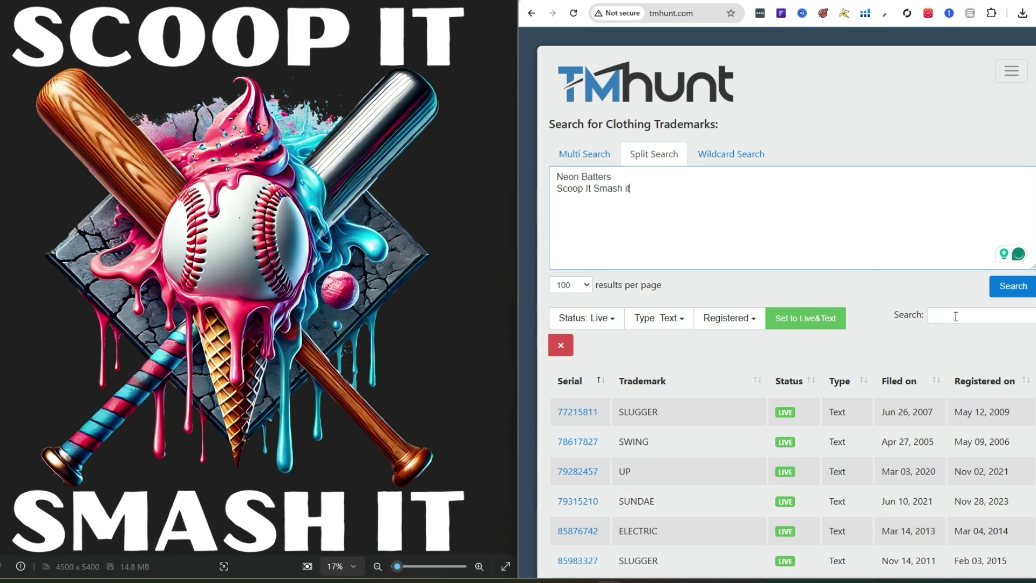
# - Search both new phrases and filter to Text marks, noting SCOOP in the first result
pyautogui.click(1021, 290)
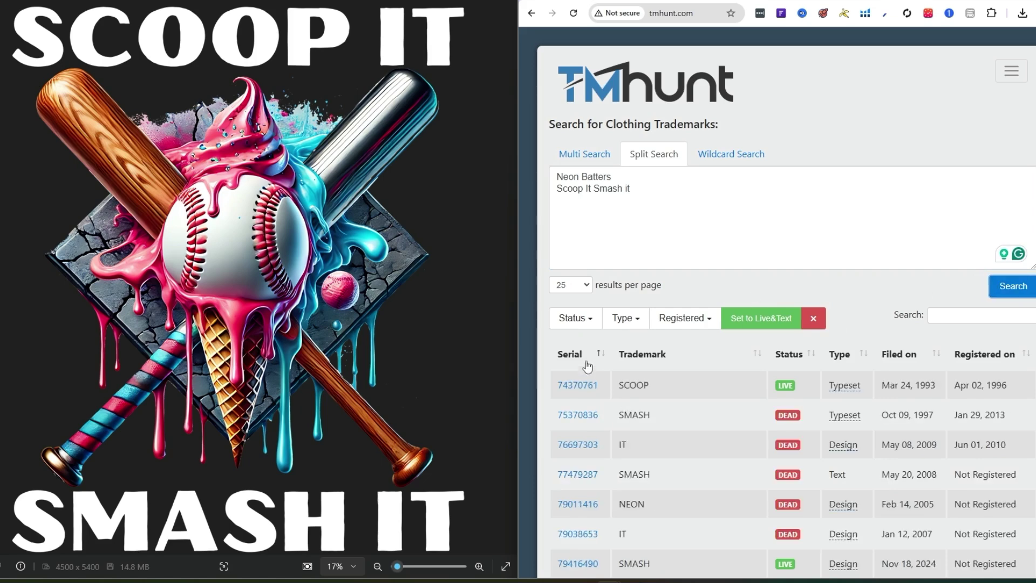
pyautogui.scroll(-1, 737, 244)
pyautogui.click(648, 260)
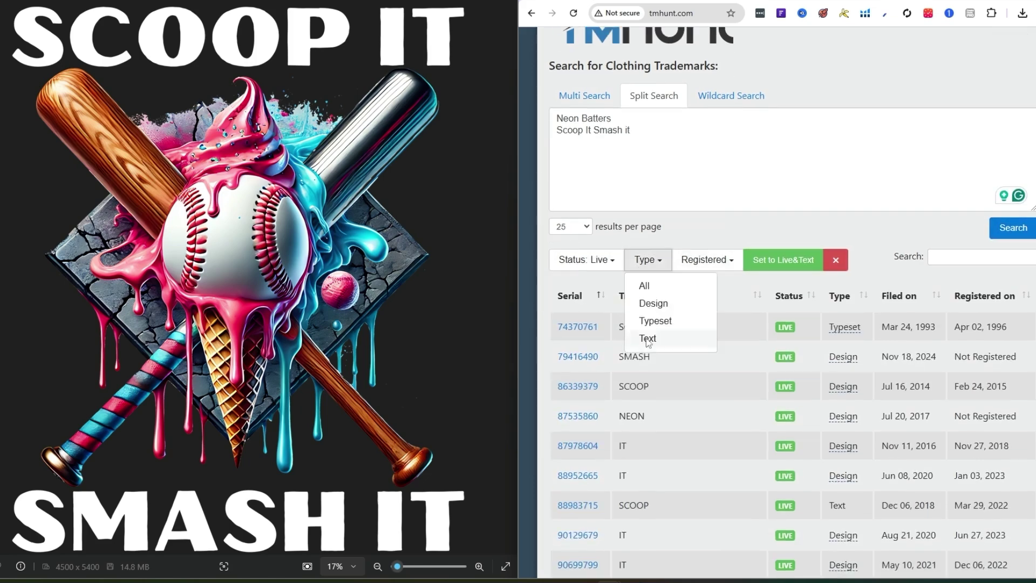
pyautogui.click(655, 338)
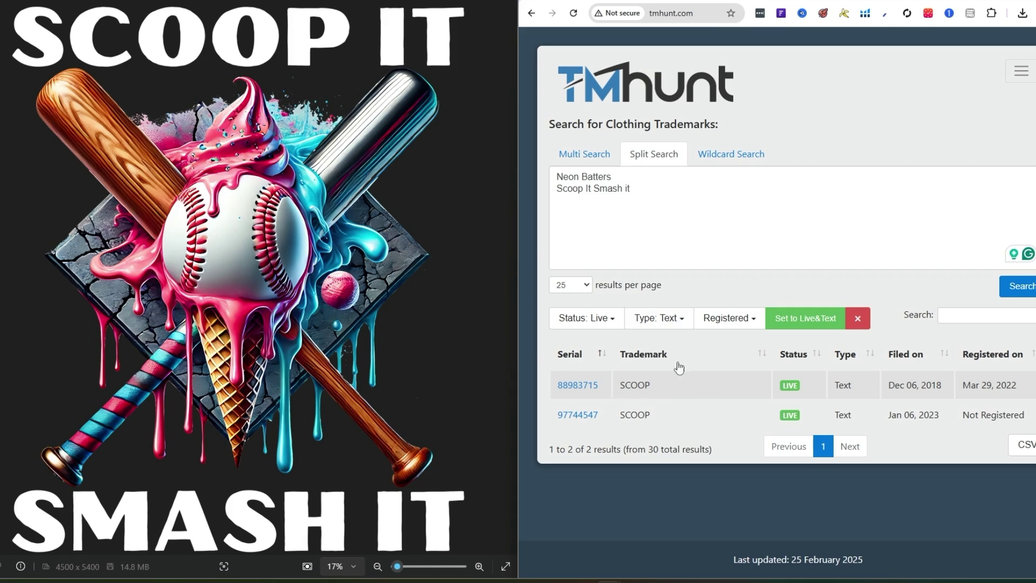
pyautogui.doubleClick(634, 385)
# - Toggle between Design and Text marks, ending on Design results like SMASH, SCOOP, NEON and IT
pyautogui.click(657, 319)
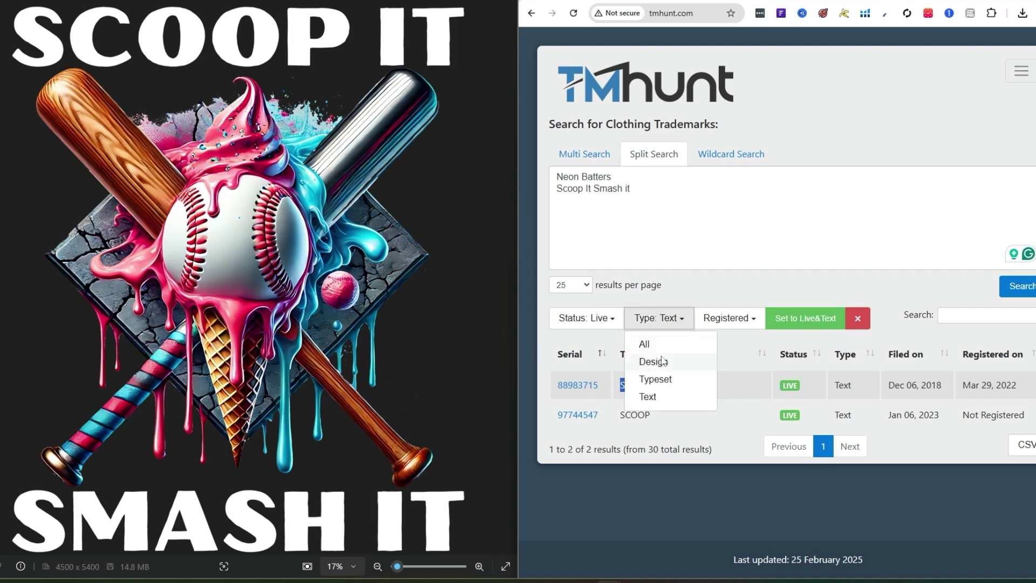
pyautogui.click(650, 358)
pyautogui.scroll(-3, 697, 344)
pyautogui.scroll(1, 698, 342)
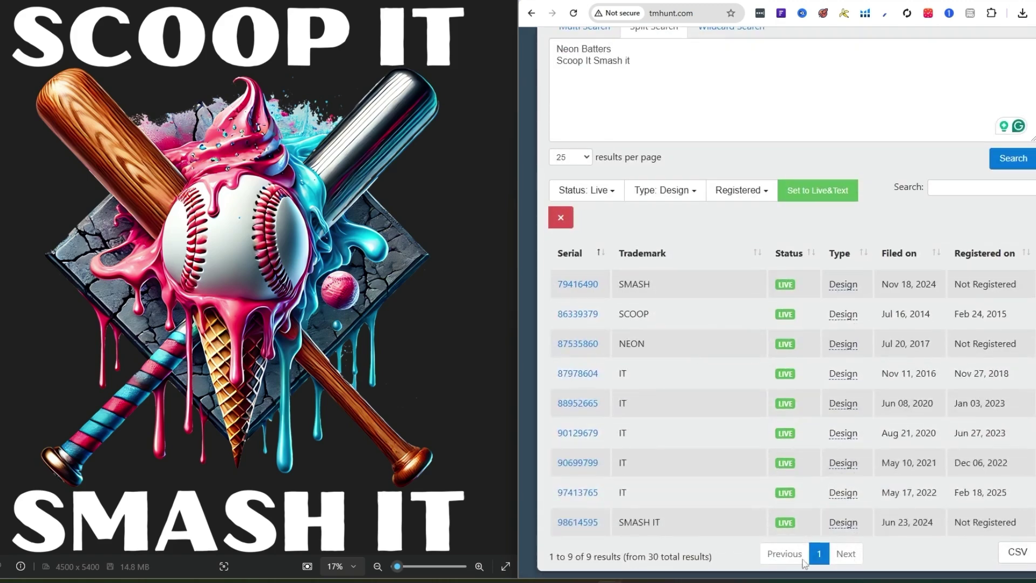
pyautogui.scroll(-1, 608, 511)
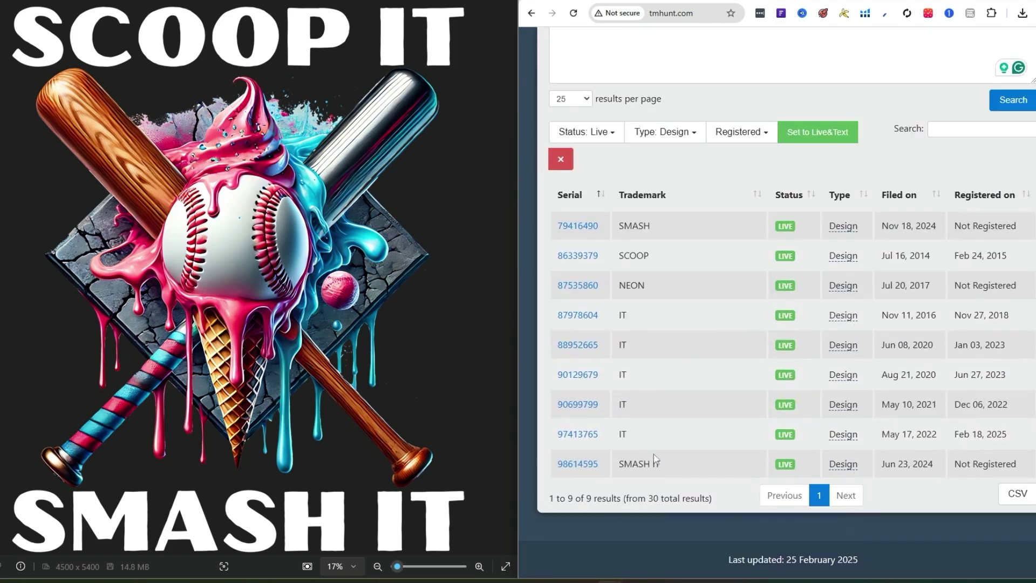
pyautogui.click(665, 131)
pyautogui.click(649, 210)
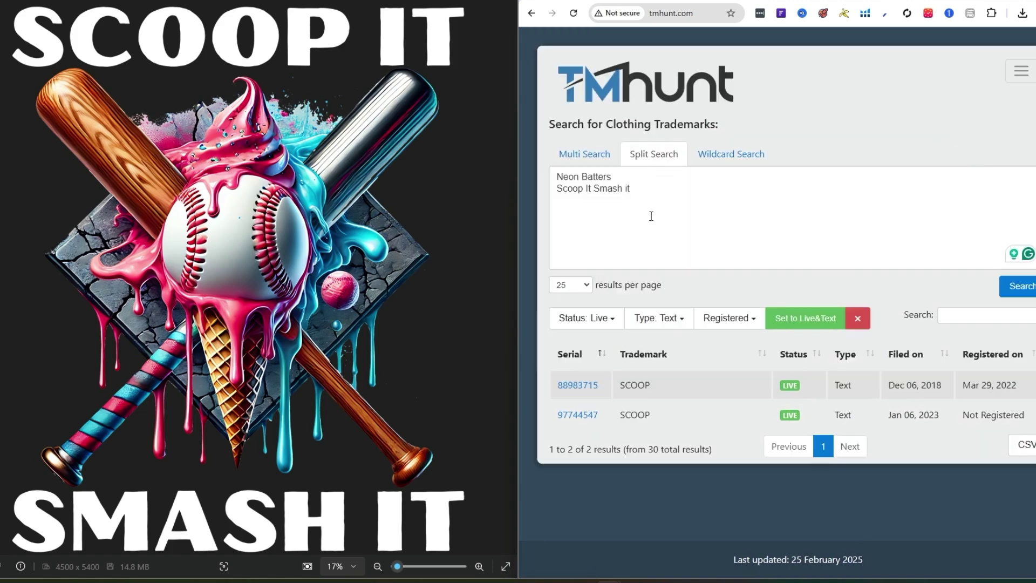
pyautogui.click(659, 317)
pyautogui.click(654, 363)
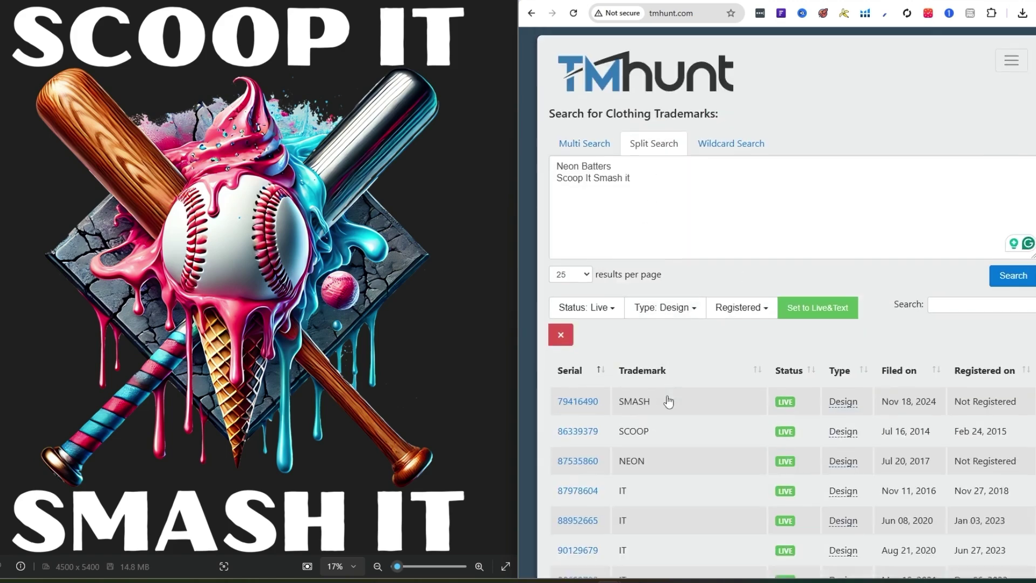
pyautogui.scroll(-3, 668, 402)
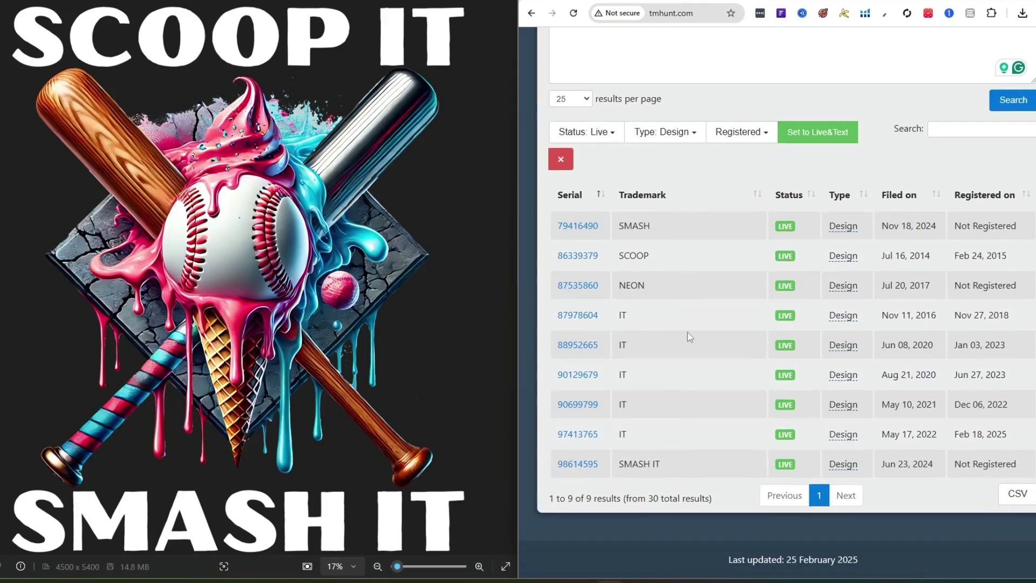
pyautogui.scroll(3, 687, 332)
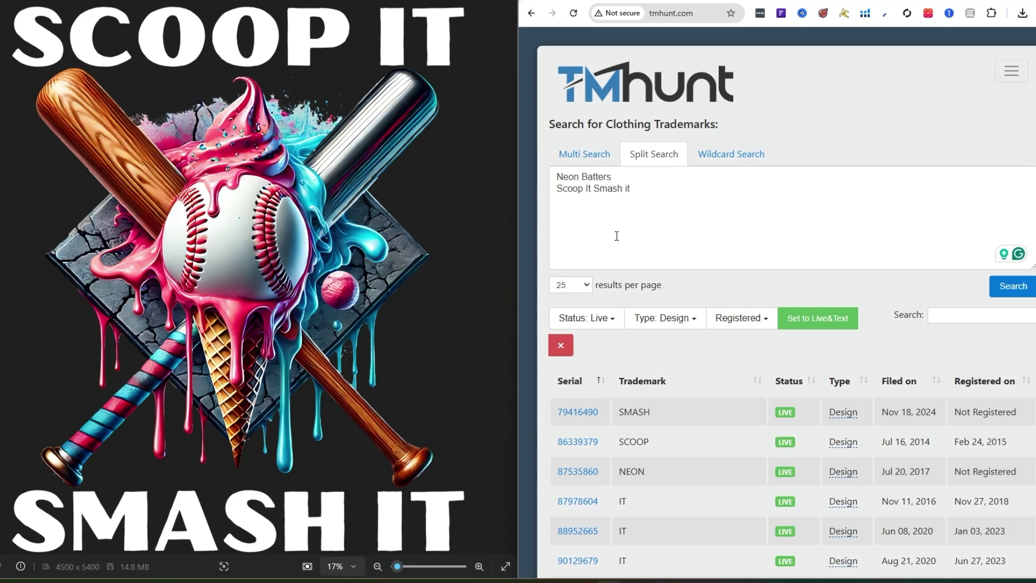
# - Google 'Neon Batters' from the phrase list, scroll the web results, then close that tab
pyautogui.click(650, 191)
pyautogui.moveTo(613, 177); pyautogui.dragTo(561, 178)
pyautogui.rightClick(561, 178)
pyautogui.click(599, 340)
pyautogui.scroll(-3, 717, 324)
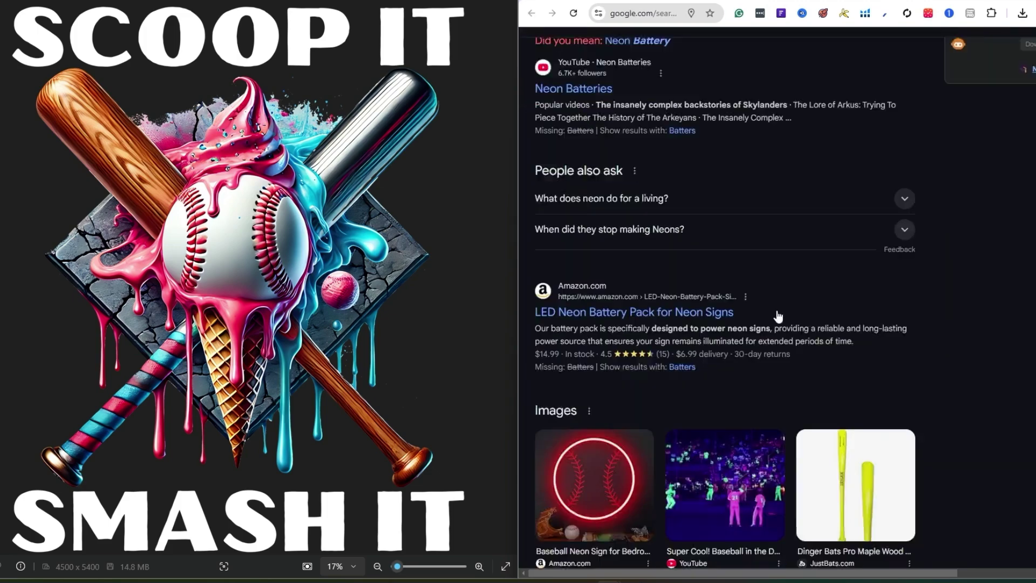
pyautogui.scroll(3, 850, 398)
pyautogui.scroll(-14, 842, 380)
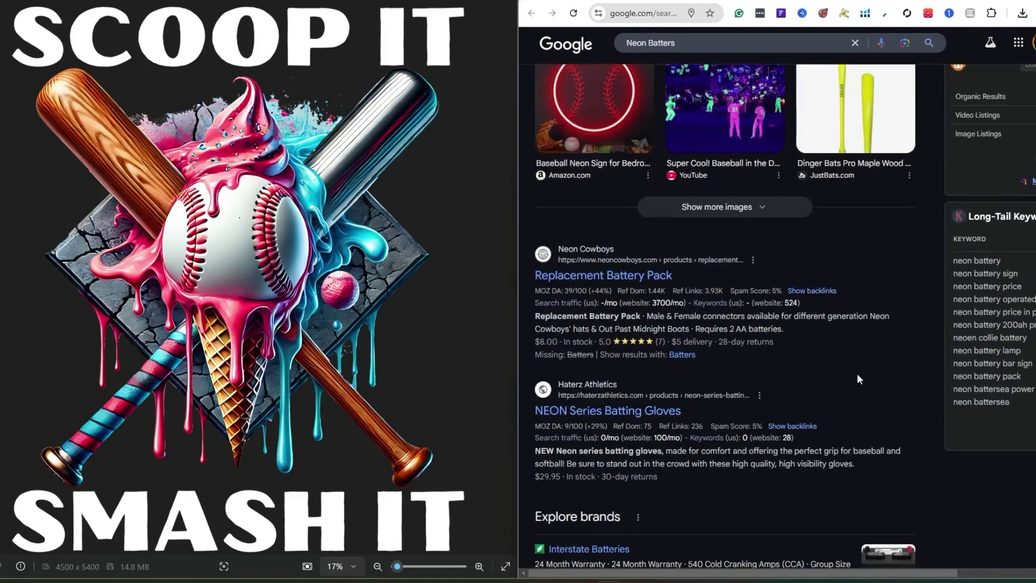
pyautogui.scroll(-5, 864, 371)
pyautogui.scroll(14, 863, 375)
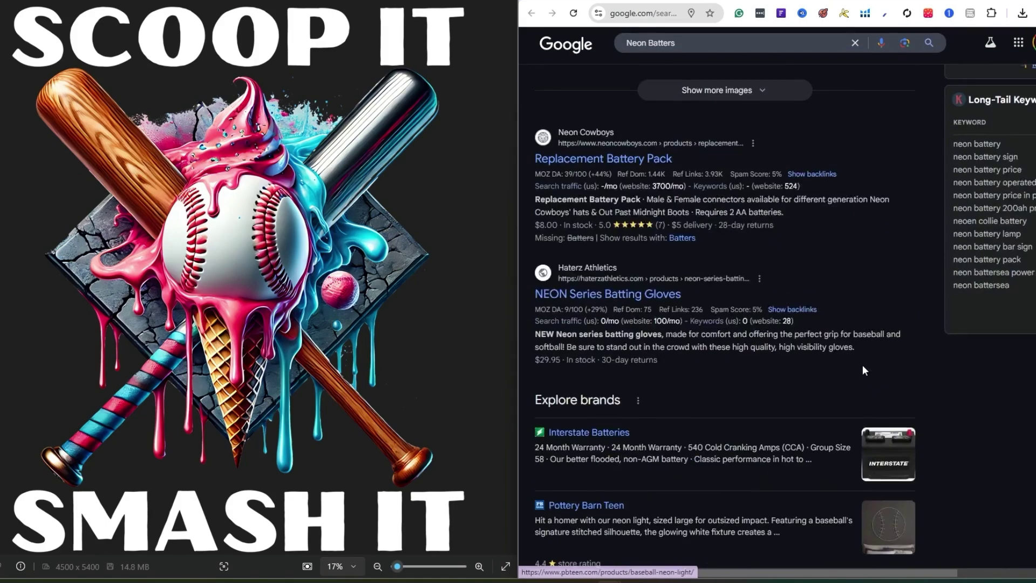
pyautogui.hotkey('ctrl', 'w')
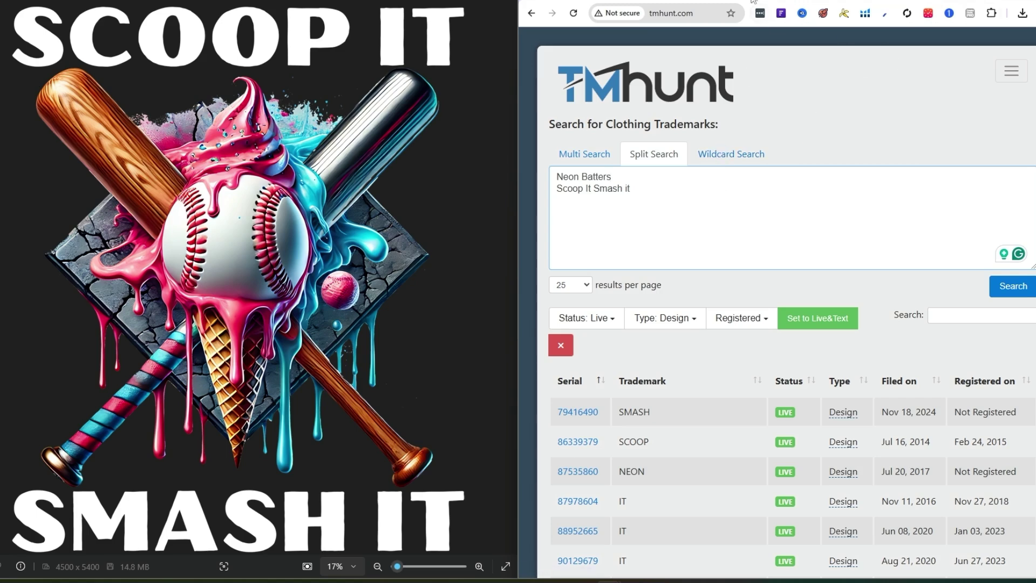
# - Bring up the GRAND SLAM status record, serial 97652164, and return to the top of the page
pyautogui.click(833, 2)
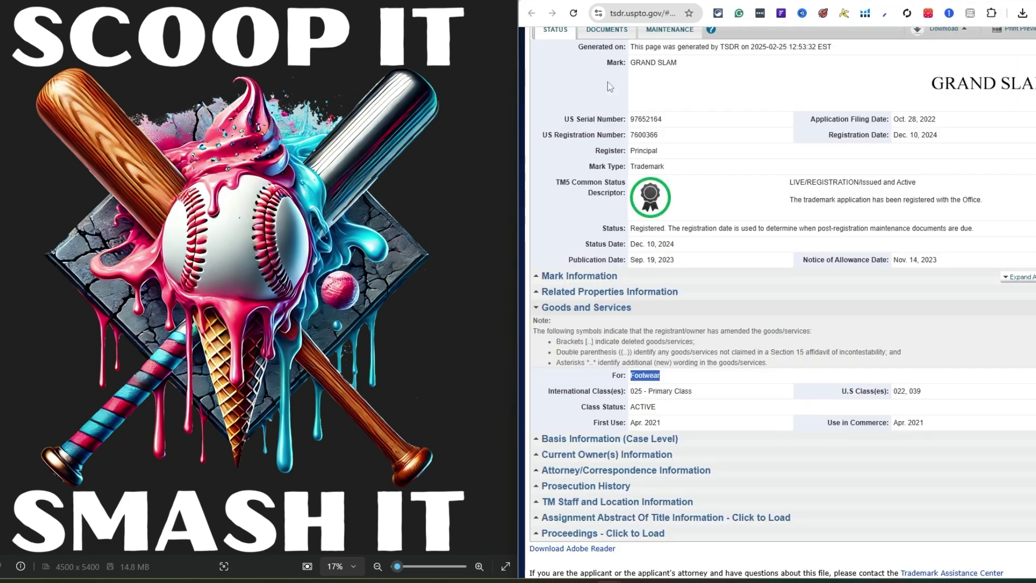
pyautogui.scroll(5, 609, 86)
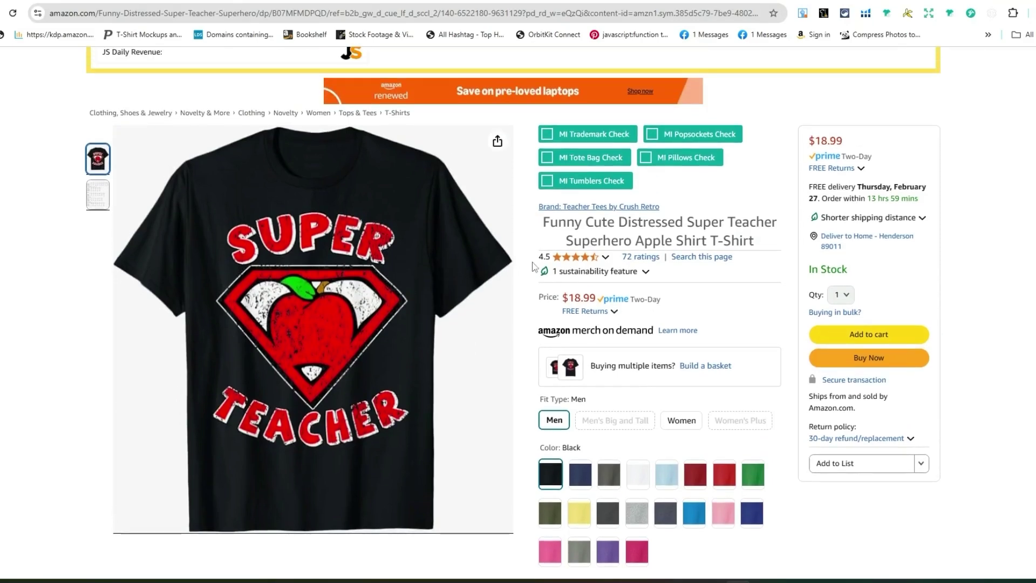
pyautogui.moveTo(550, 261)
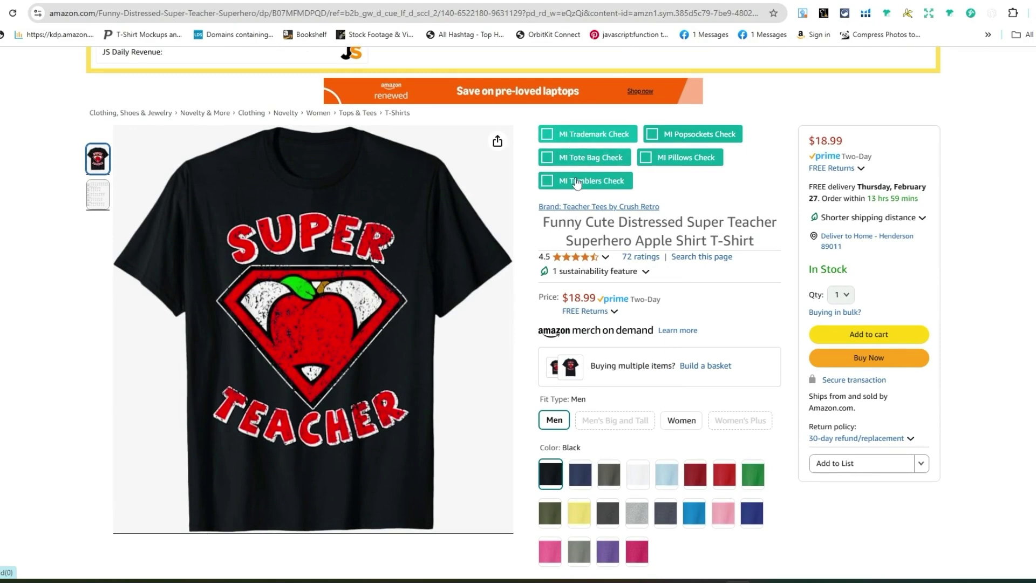
# - Run MI Trademark Check on the Super Teacher shirt and view the flagged SUPER record, serial 90102636
pyautogui.click(607, 139)
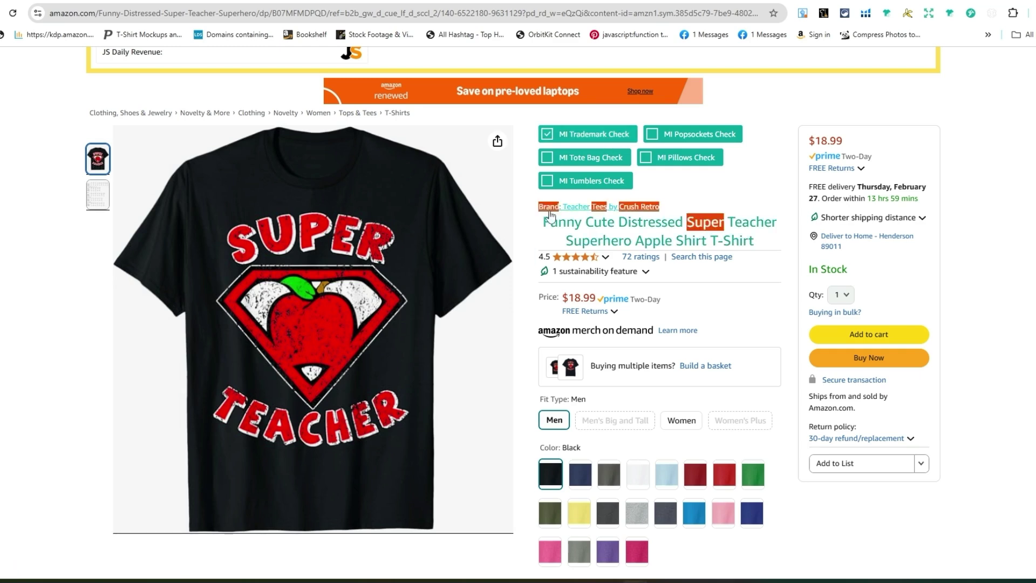
pyautogui.click(705, 223)
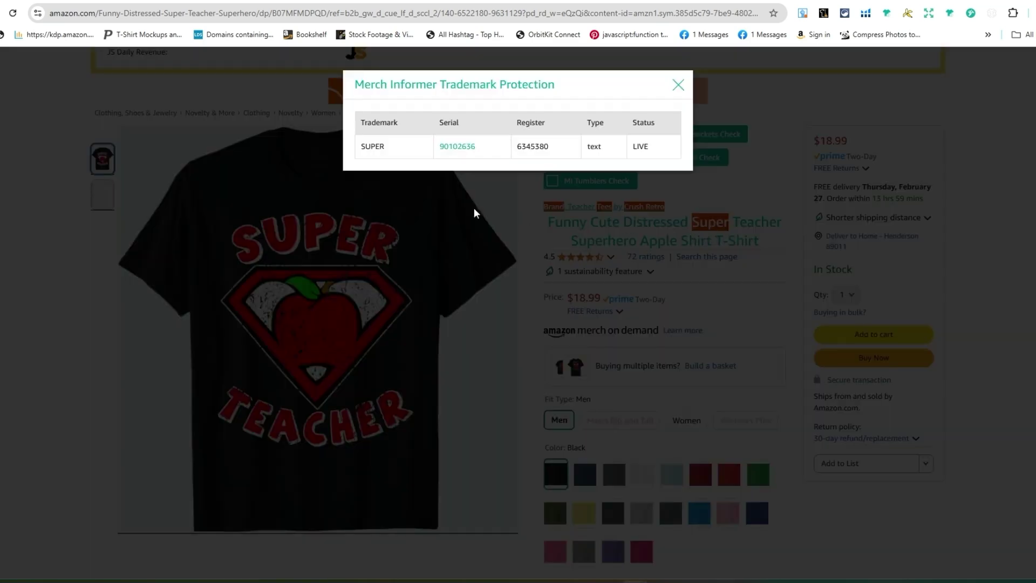
pyautogui.click(456, 146)
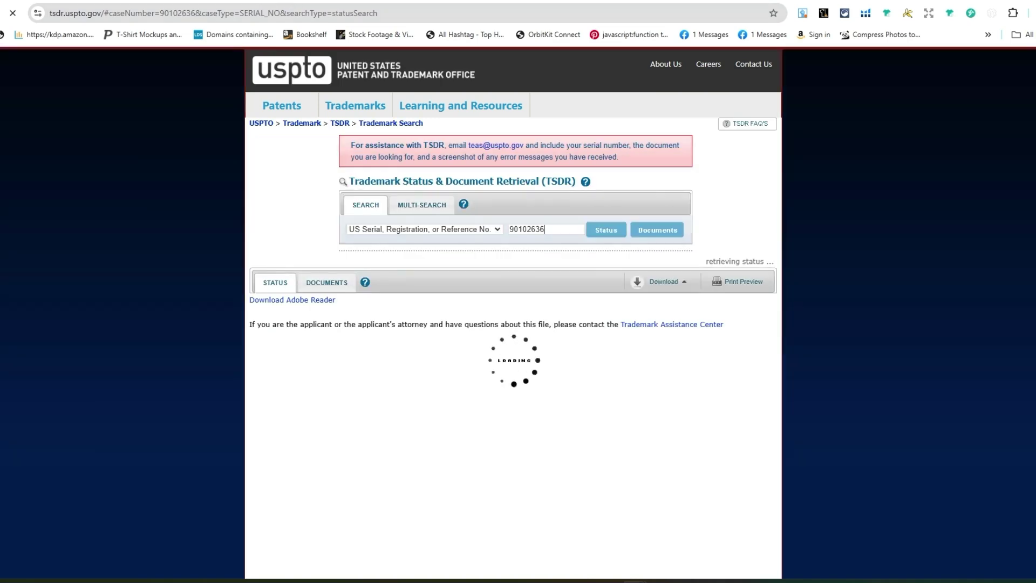
pyautogui.hotkey('ctrl', 'w')
pyautogui.click(674, 90)
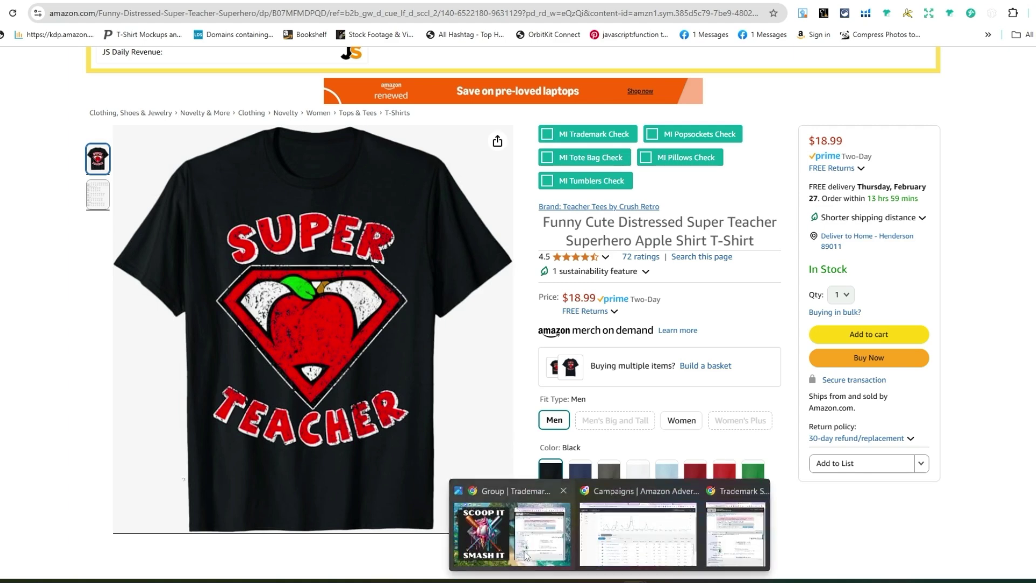
pyautogui.click(931, 526)
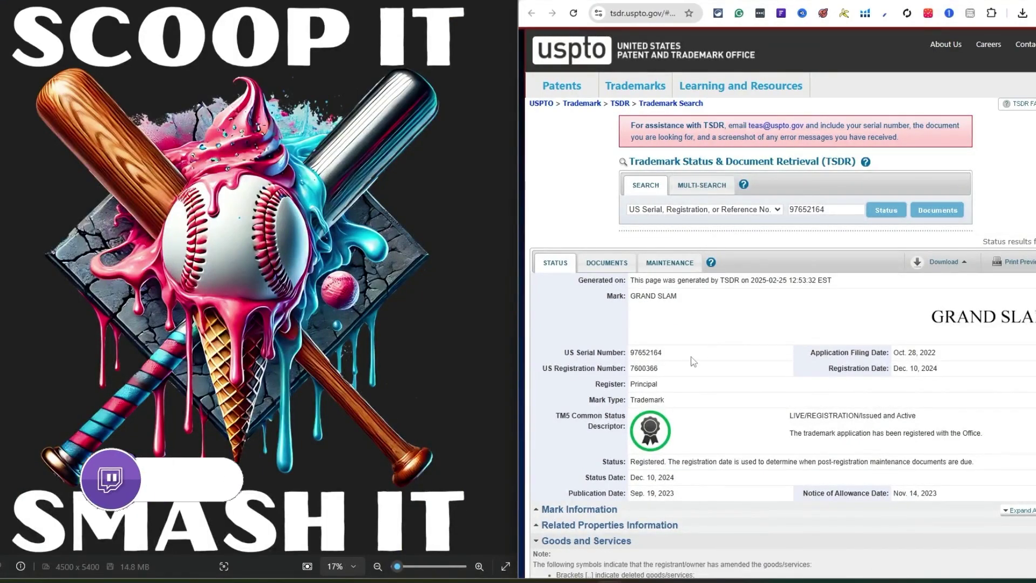
# - Glance at the Scoop It Smash it results, then open the Merch by Amazon Trademark Protection store page
pyautogui.click(634, 4)
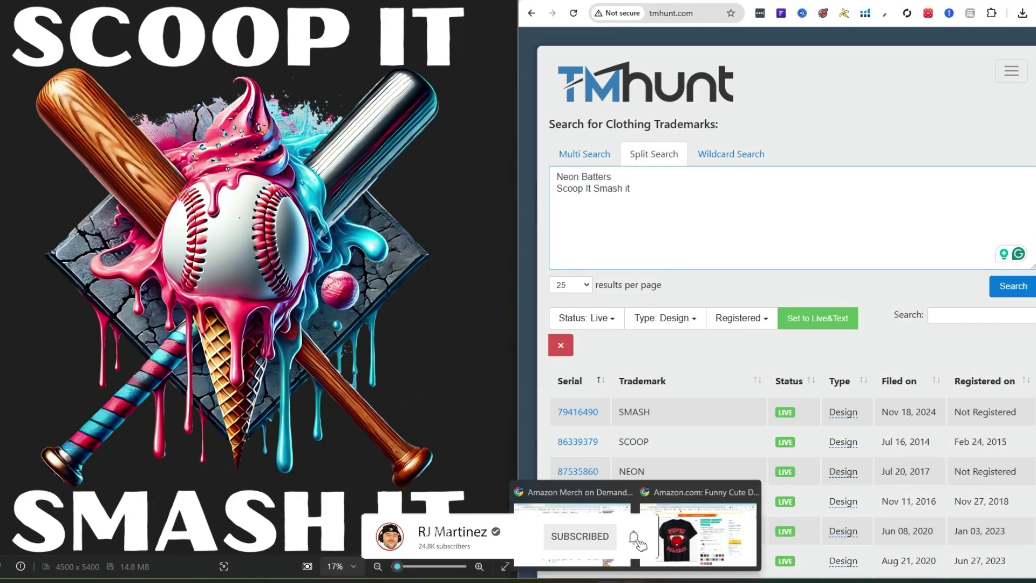
pyautogui.click(737, 559)
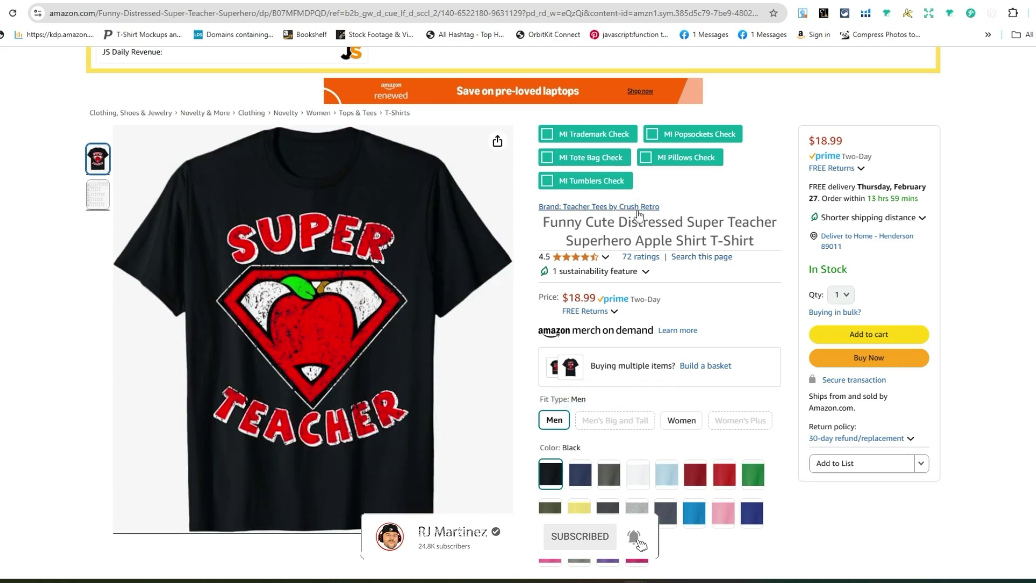
pyautogui.click(588, 134)
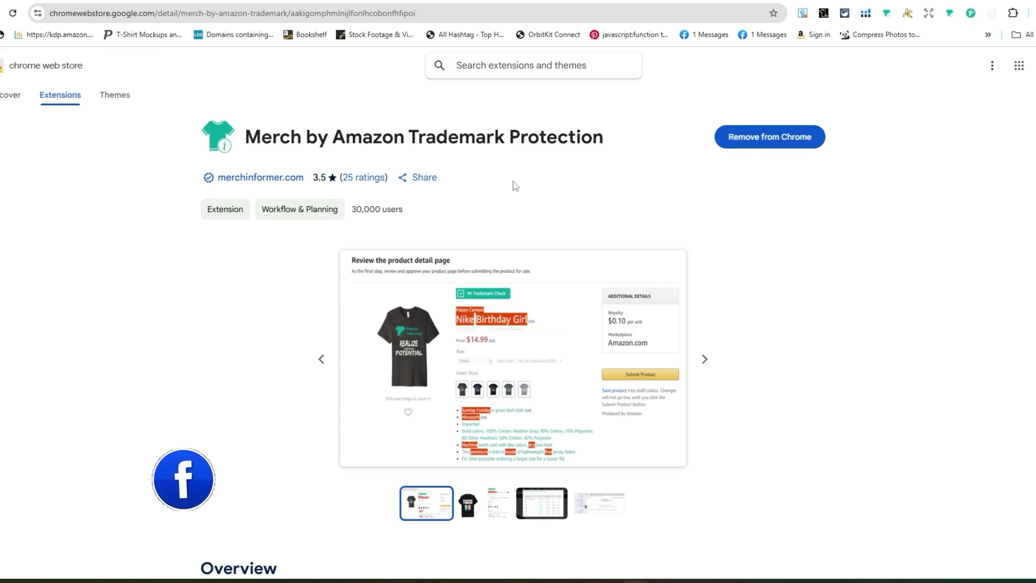
# - Highlight the extension's 3.5-star rating (25 ratings) and its 30,000 users count
pyautogui.scroll(-2, 513, 185)
pyautogui.scroll(2, 331, 189)
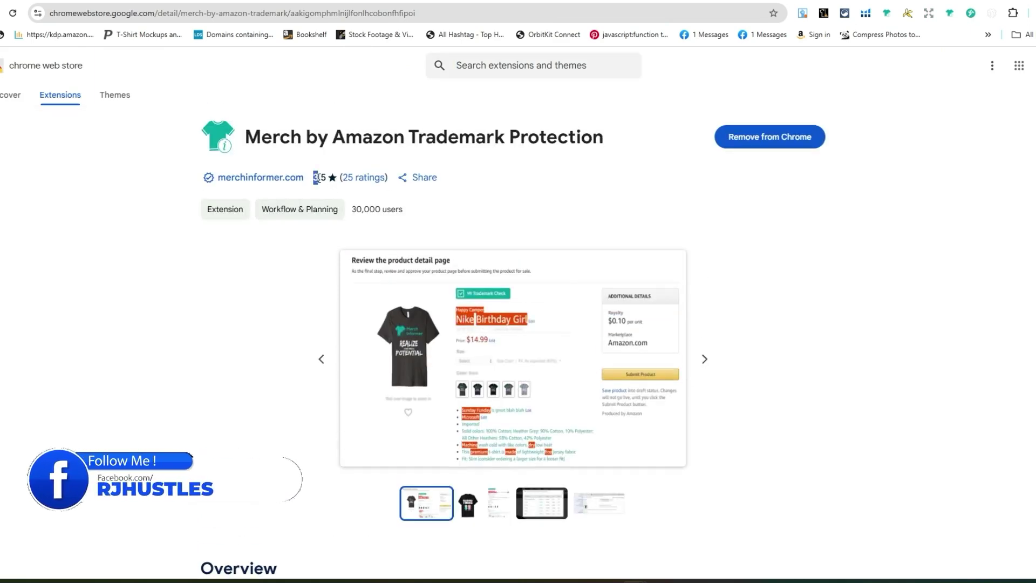
pyautogui.moveTo(315, 178); pyautogui.dragTo(389, 181)
pyautogui.click(334, 208)
pyautogui.moveTo(353, 211); pyautogui.dragTo(412, 215)
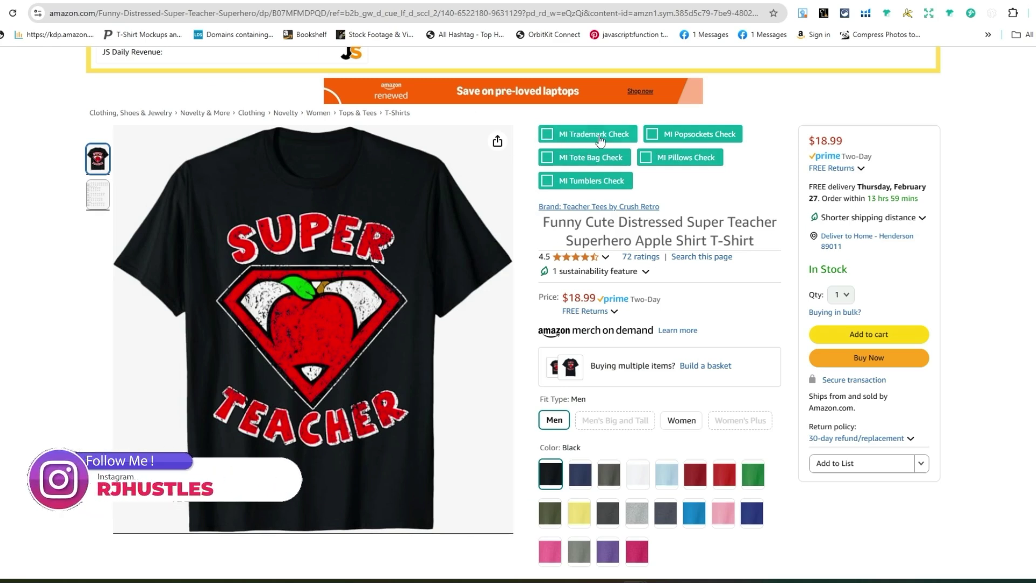
# - Toggle MI Trademark Check on, off and on again so 'Super' shows as flagged
pyautogui.click(596, 138)
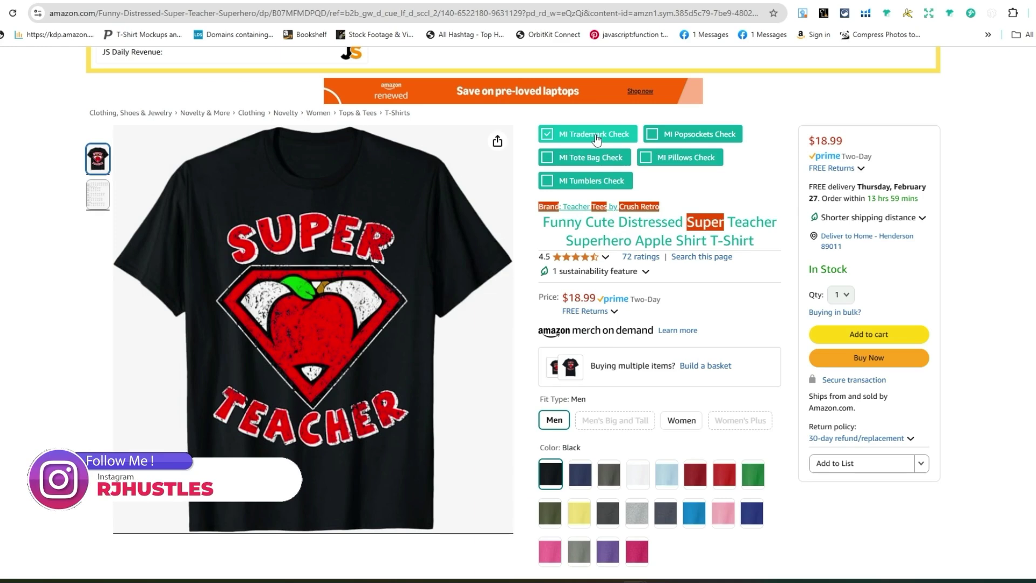
pyautogui.click(596, 138)
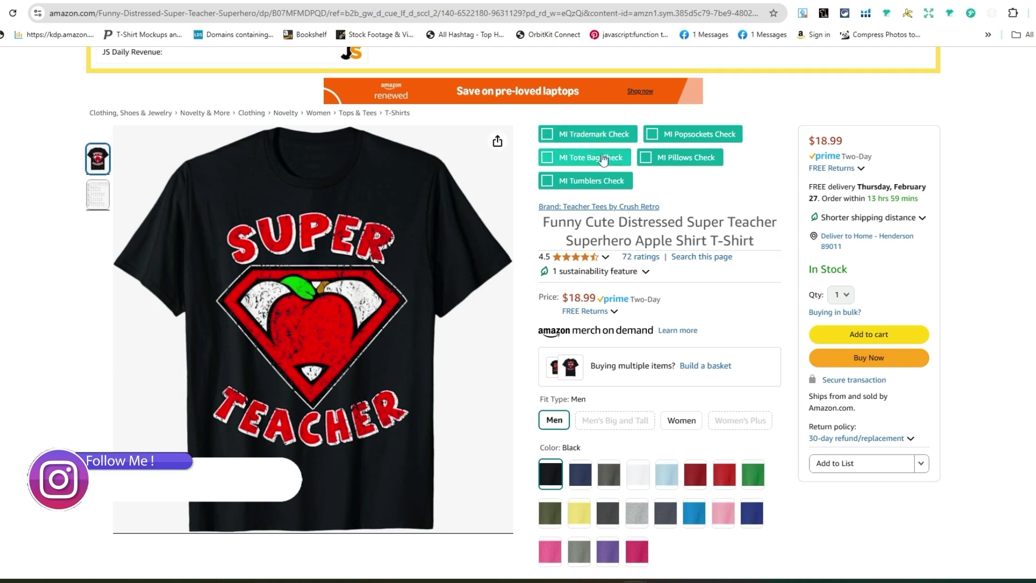
pyautogui.click(596, 138)
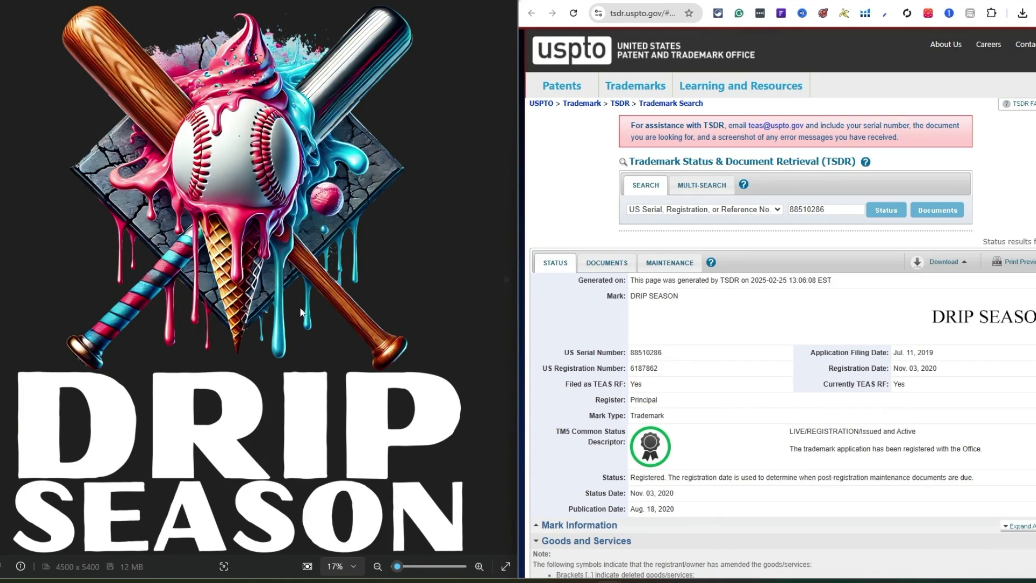
# - Review DRIP SEASON's Goods and Services section, then go back to the TMhunt results
pyautogui.scroll(-3, 847, 453)
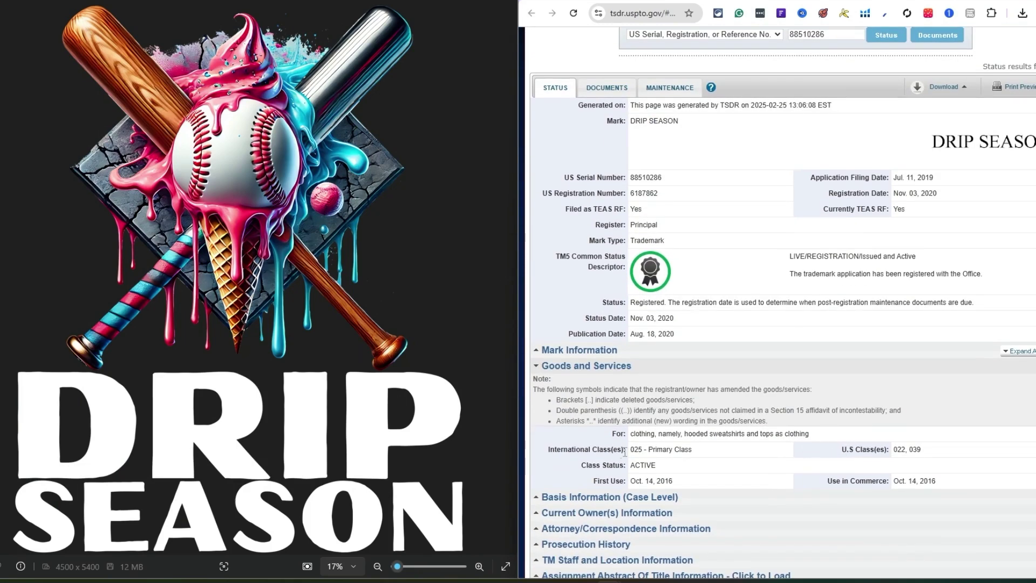
pyautogui.scroll(3, 673, 449)
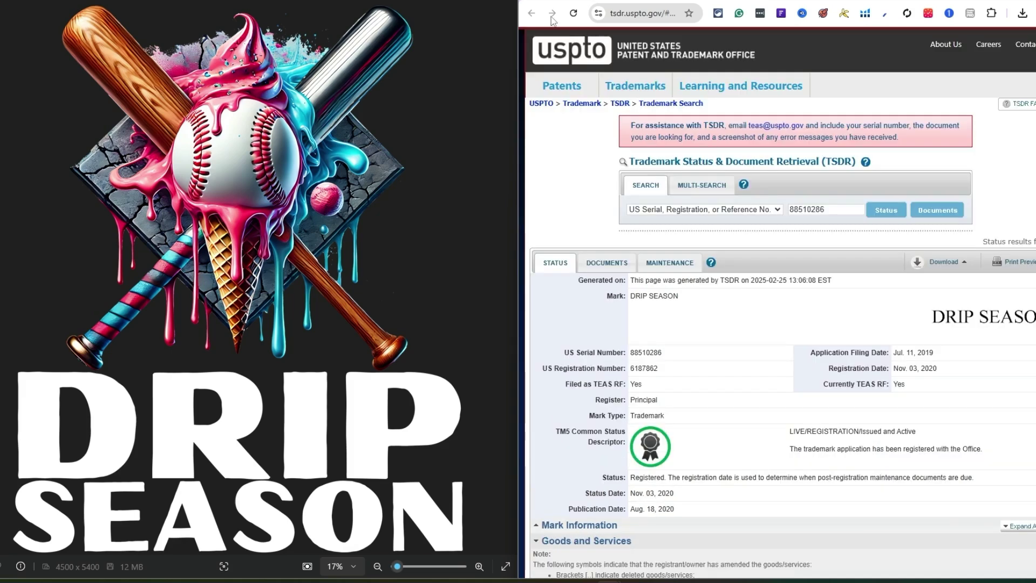
pyautogui.click(598, 1)
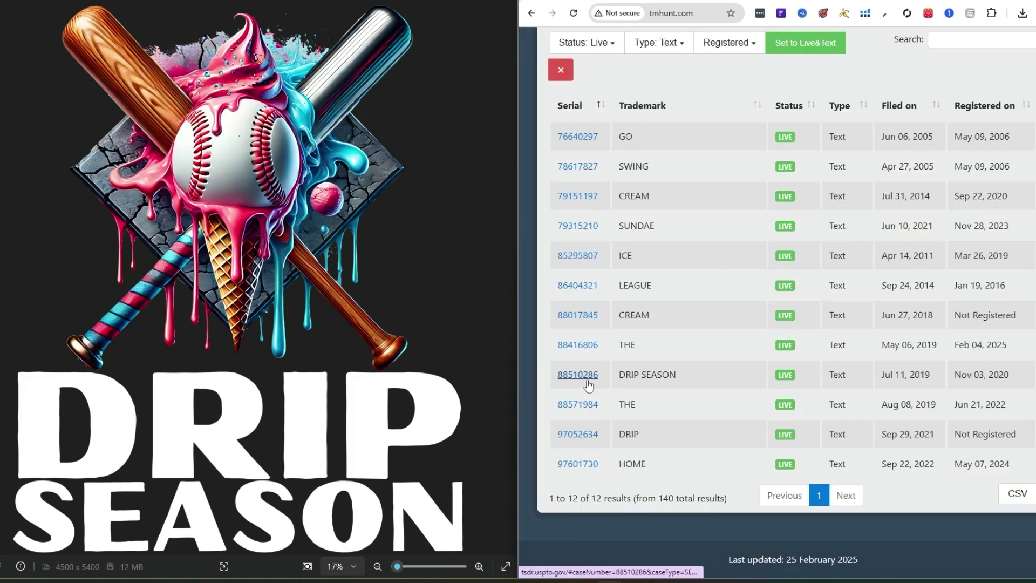
# - Highlight DRIP SEASON, registered Nov 03, 2020, in the results table's Trademark column
pyautogui.moveTo(617, 376); pyautogui.dragTo(680, 379)
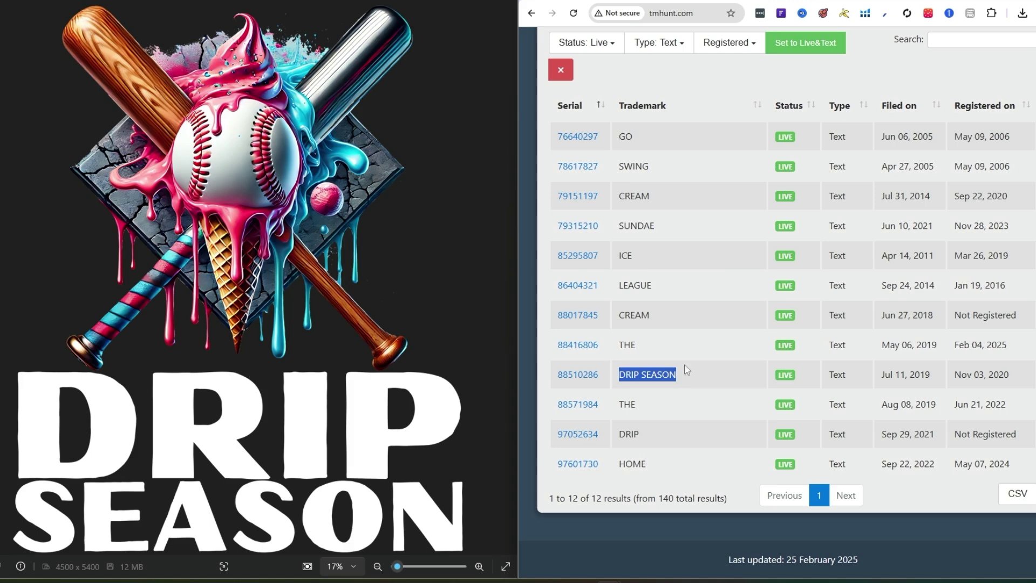
# - Open serial 88510286 and highlight its goods: hooded sweatshirts and tops as clothing
pyautogui.click(577, 374)
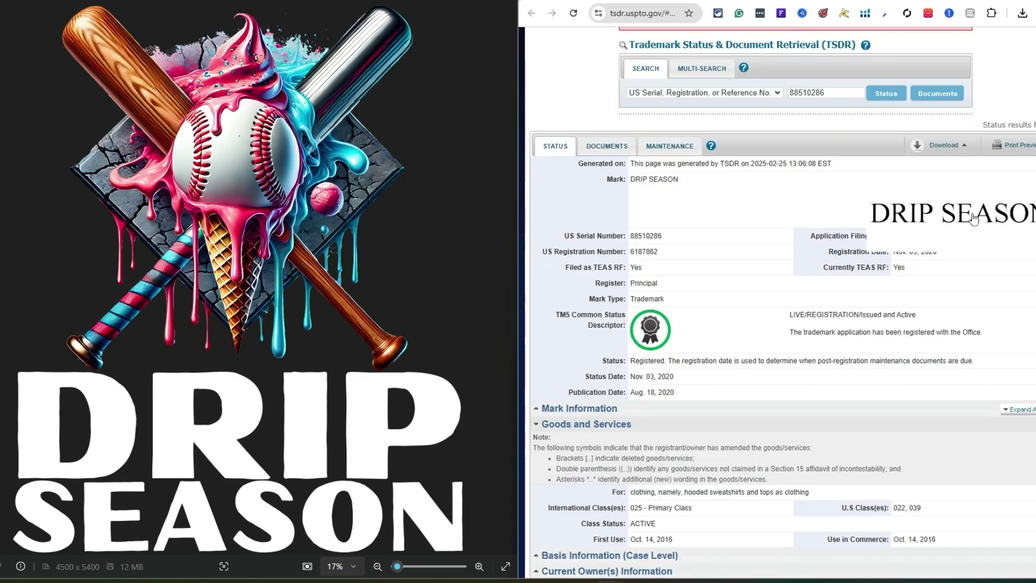
pyautogui.scroll(-3, 739, 309)
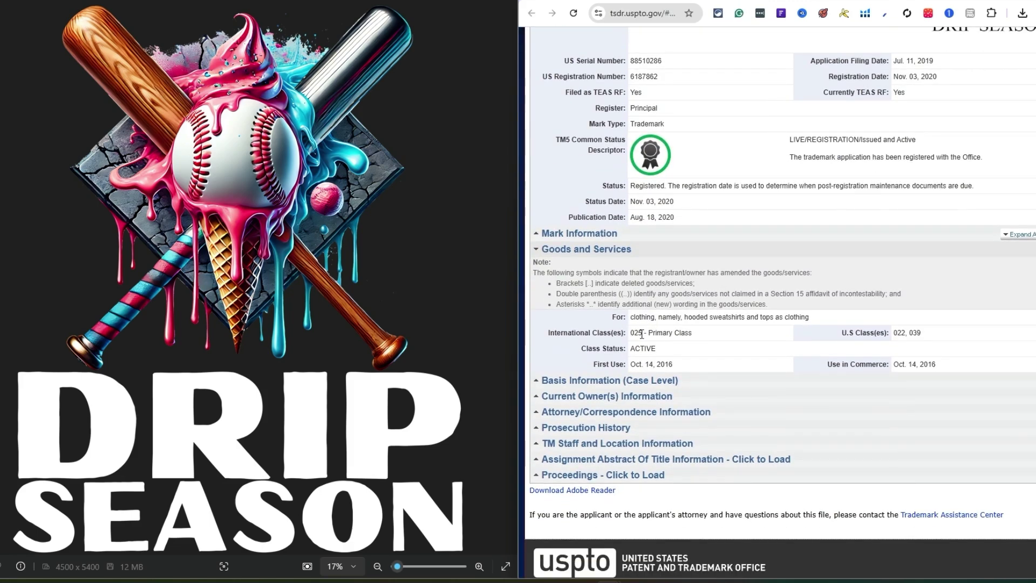
pyautogui.moveTo(684, 317); pyautogui.dragTo(815, 321)
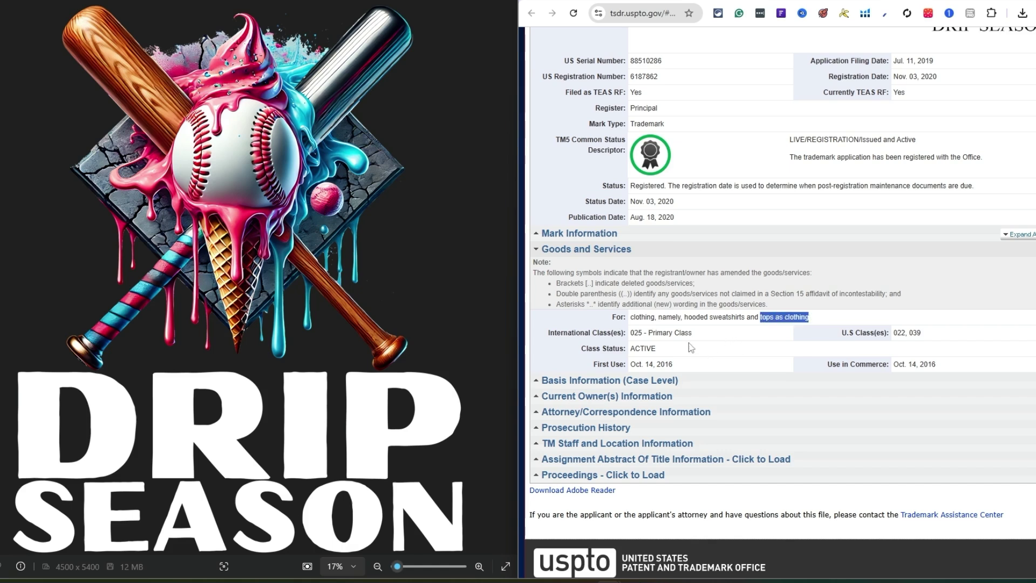
pyautogui.moveTo(632, 314); pyautogui.dragTo(809, 318)
pyautogui.doubleClick(762, 319)
pyautogui.scroll(2, 724, 380)
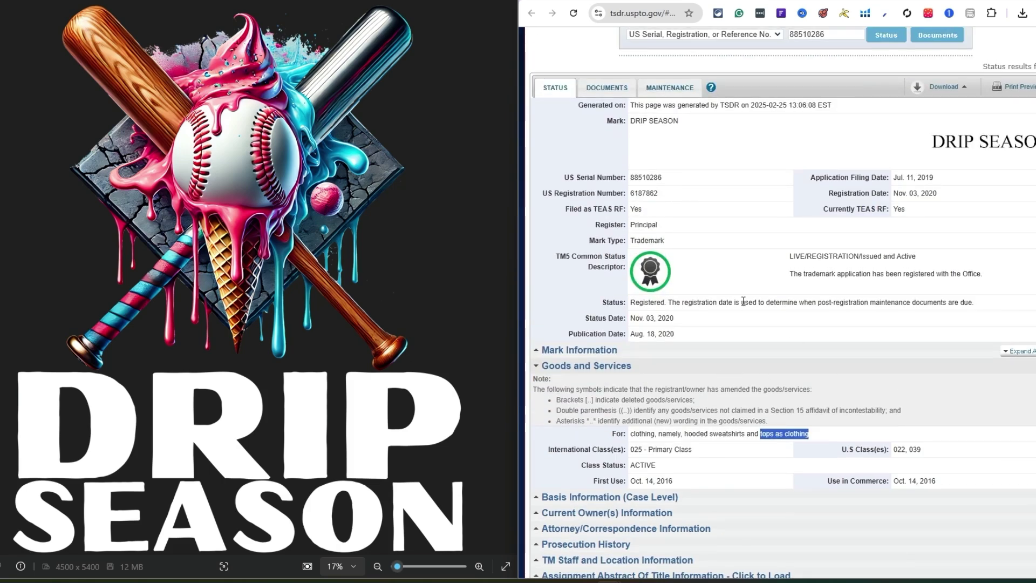
pyautogui.tripleClick(806, 433)
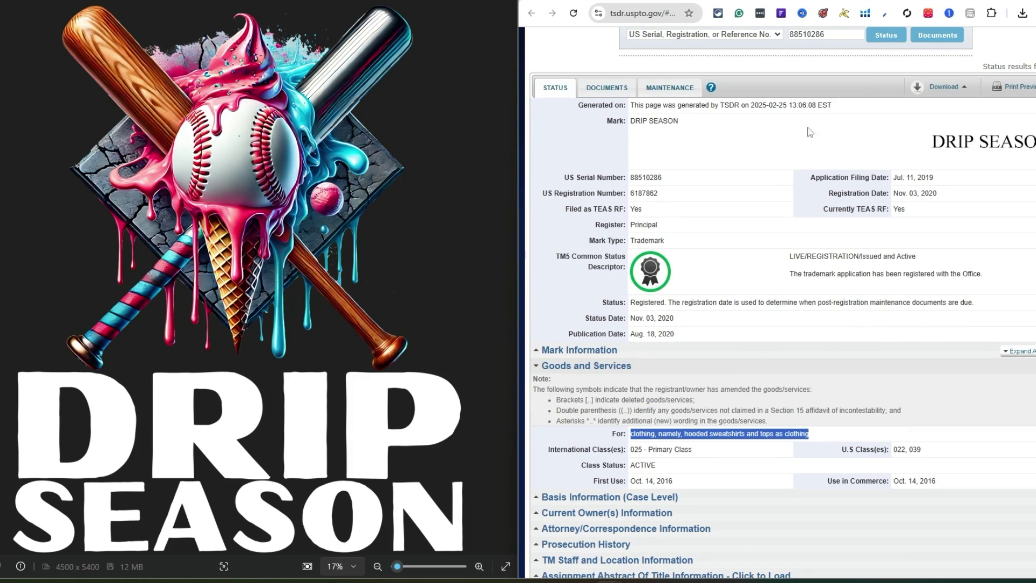